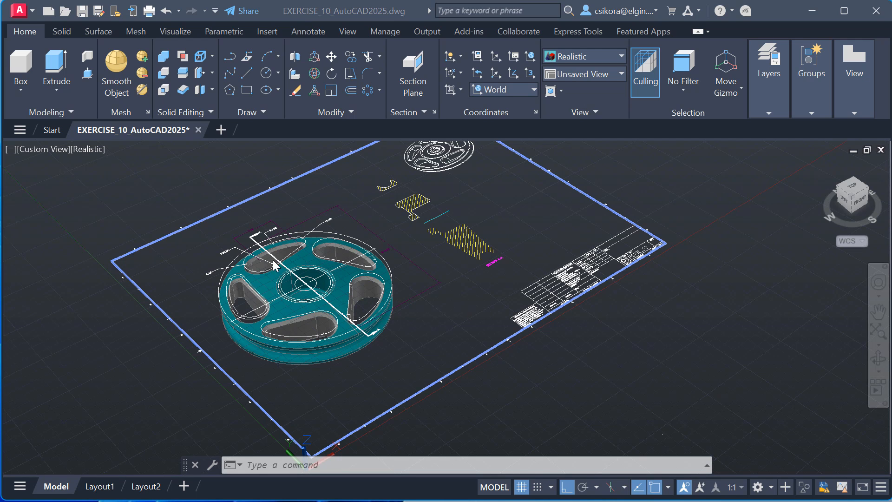
pyautogui.scroll(5, 314, 305)
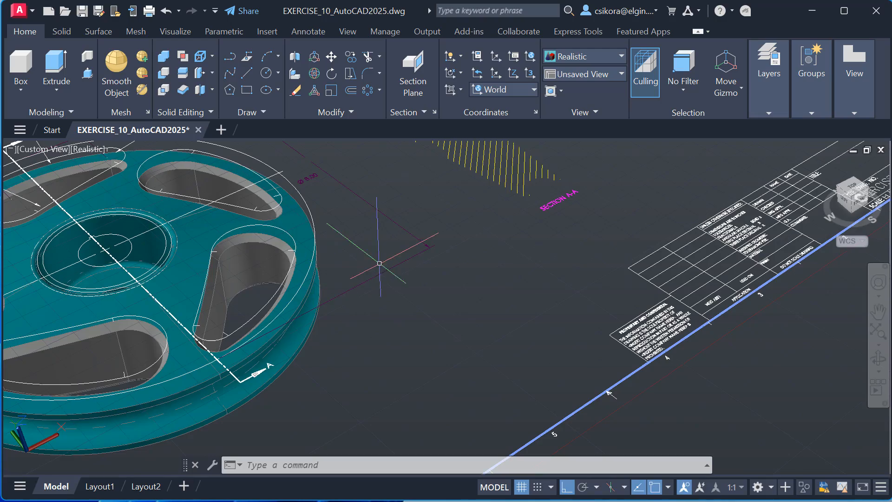
pyautogui.keyDown('shift'); pyautogui.moveTo(379, 255); pyautogui.dragTo(423, 253, button='middle'); pyautogui.keyUp('shift')
pyautogui.scroll(2, 423, 254)
pyautogui.scroll(-3, 420, 255)
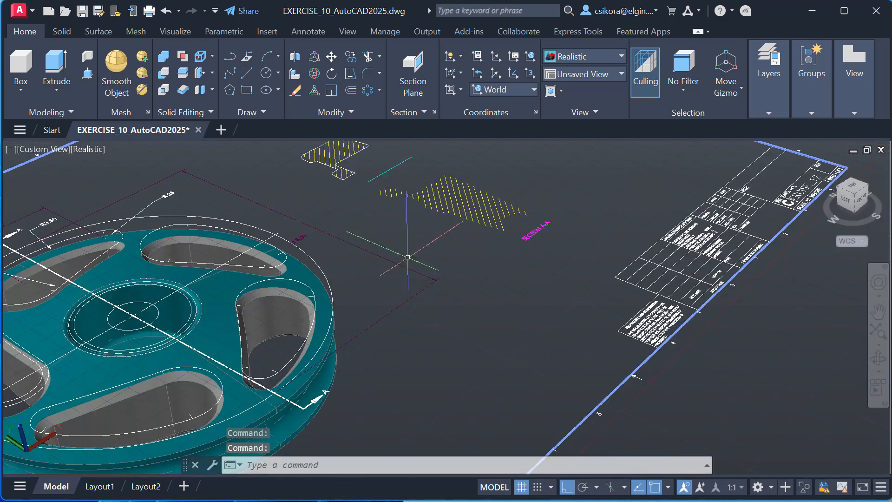
# Open the EXERCISE_10 drawing from the Downloads folder, continuing past the foreign DWG file notice
pyautogui.click(66, 10)
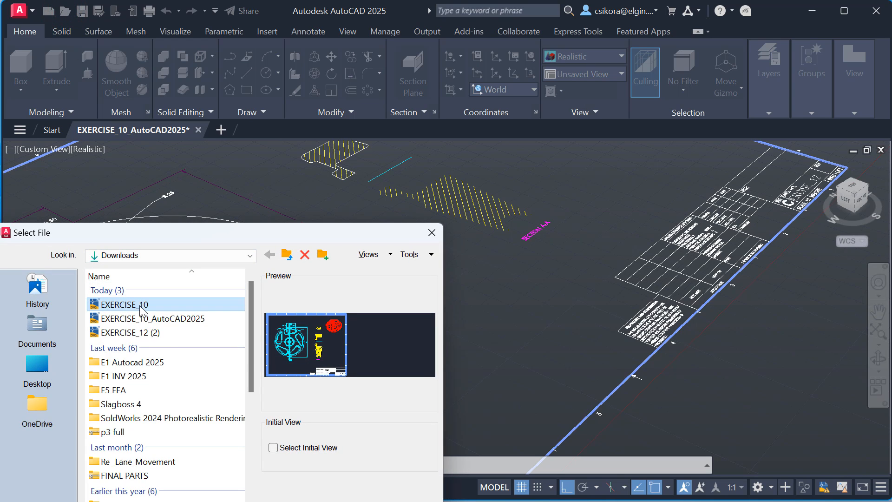
pyautogui.click(136, 305)
pyautogui.doubleClick(135, 305)
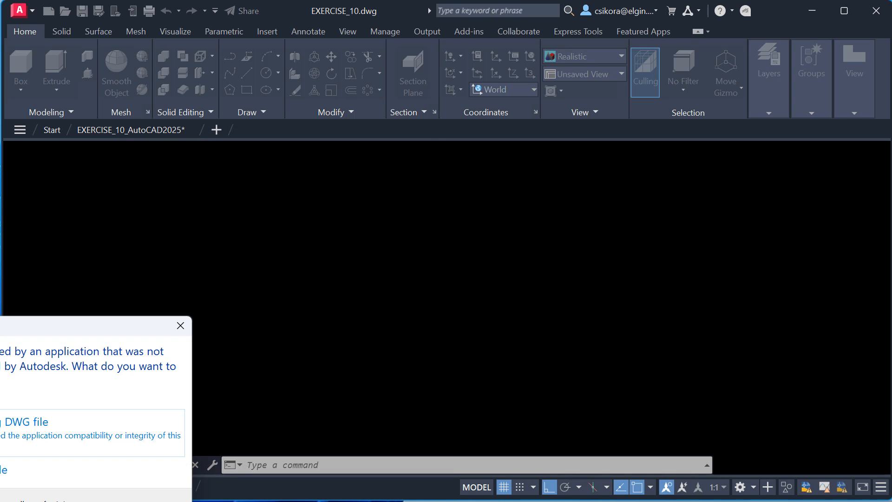
pyautogui.moveTo(14, 321); pyautogui.dragTo(299, 221)
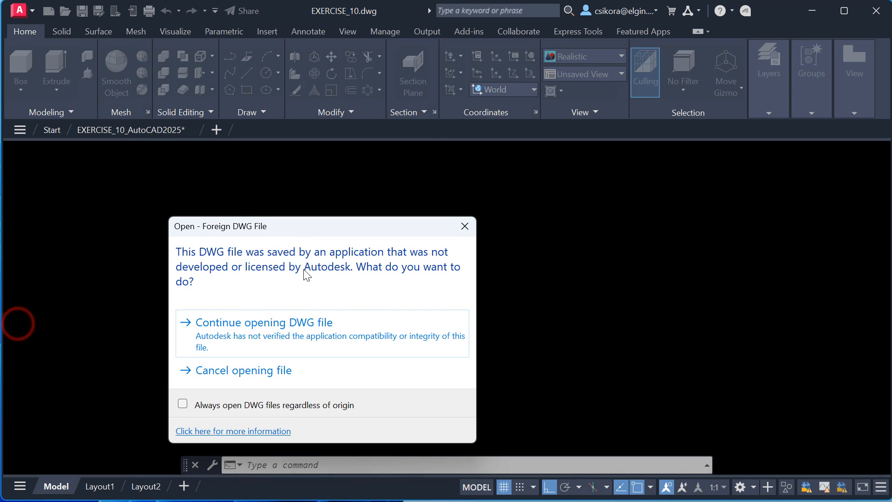
pyautogui.click(338, 333)
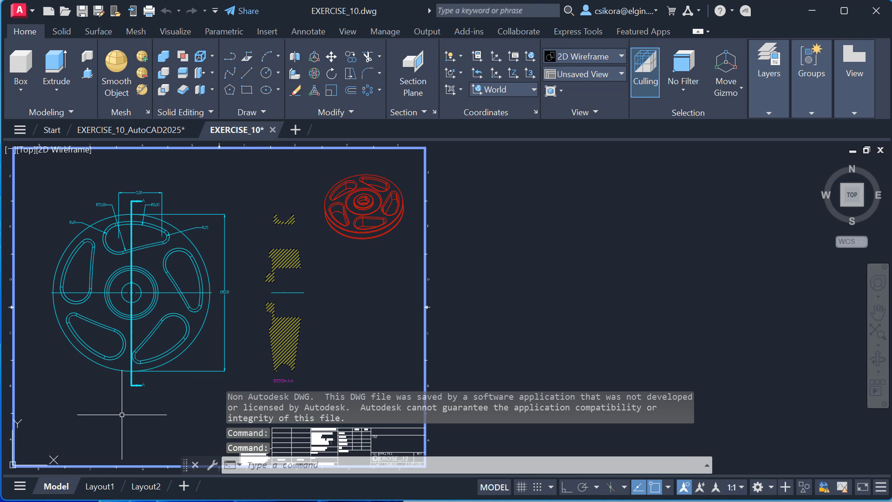
# Examine the wheel's front view, the hatched section A-A and the title block in the drawing
pyautogui.scroll(1, 117, 338)
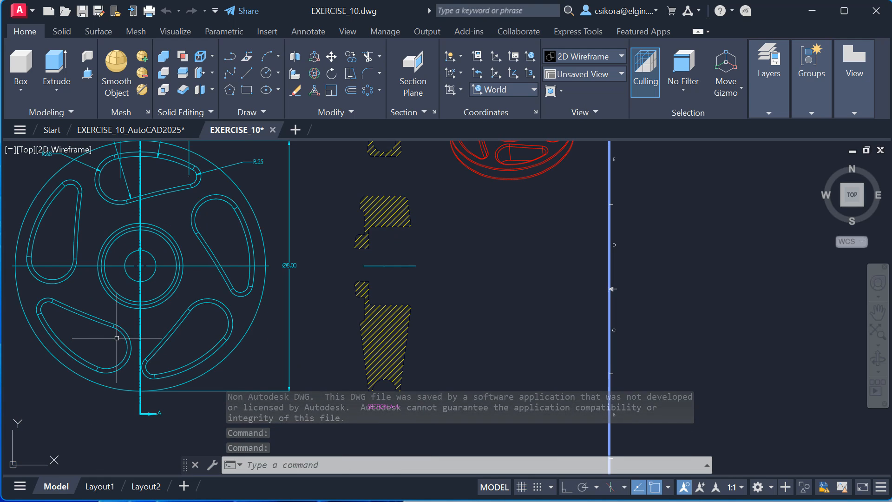
pyautogui.scroll(-1, 242, 331)
pyautogui.scroll(1, 346, 381)
pyautogui.scroll(1, 326, 348)
pyautogui.scroll(-1, 211, 279)
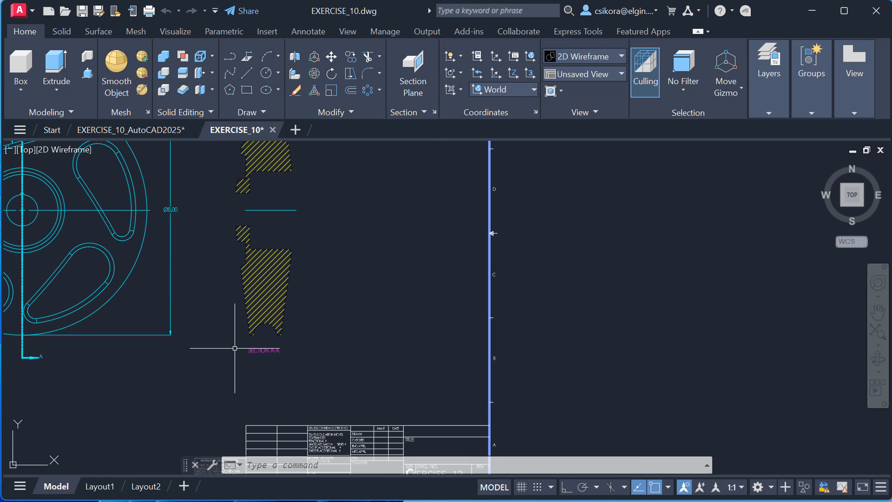
pyautogui.scroll(-1, 256, 354)
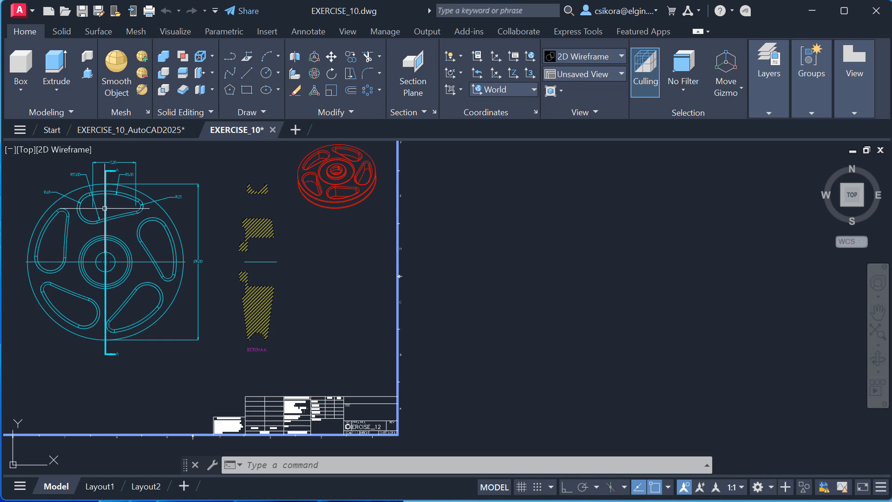
pyautogui.moveTo(108, 208)
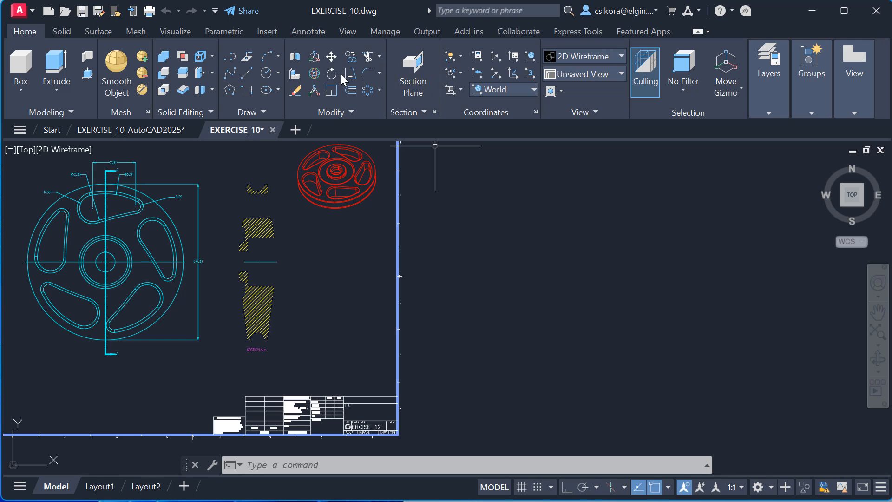
pyautogui.rightClick(388, 66)
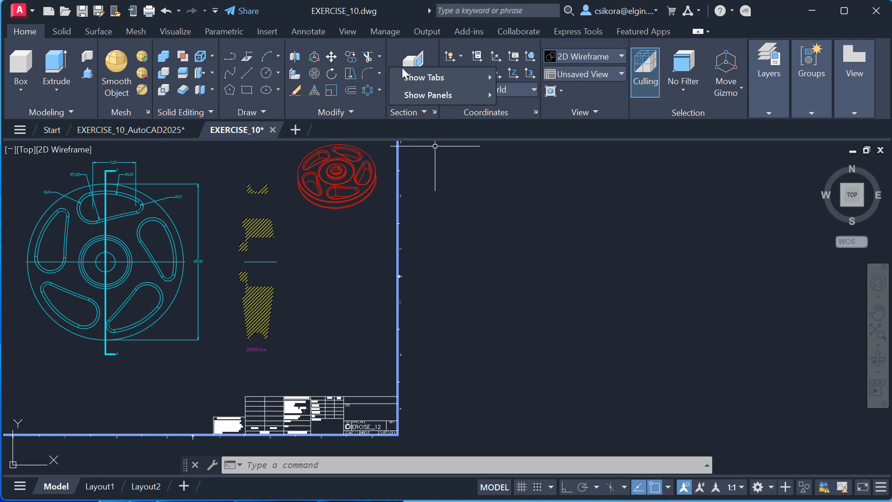
pyautogui.moveTo(426, 95)
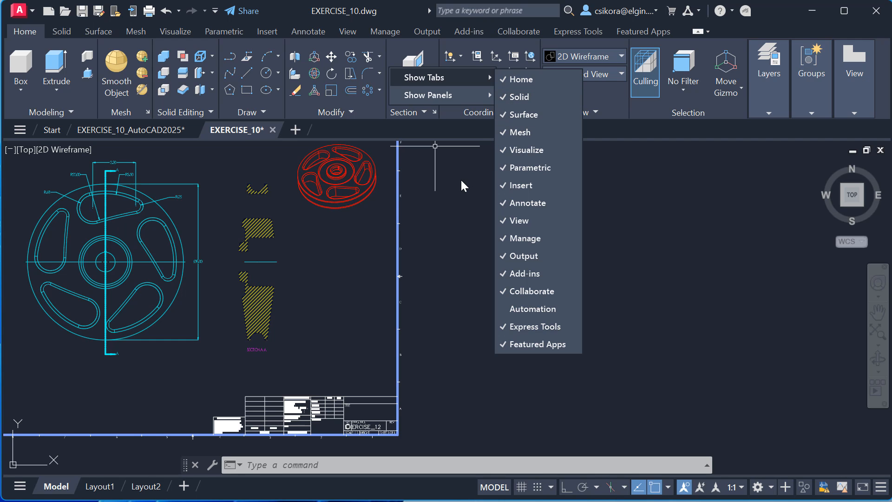
pyautogui.click(336, 9)
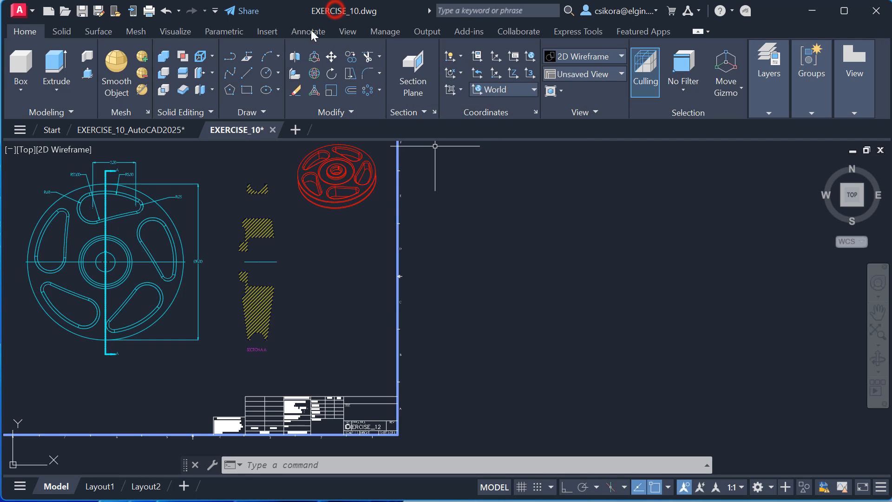
# Turn off layer 4 to hide the yellow hatching in section A-A
pyautogui.scroll(2, 404, 307)
pyautogui.scroll(-6, 279, 335)
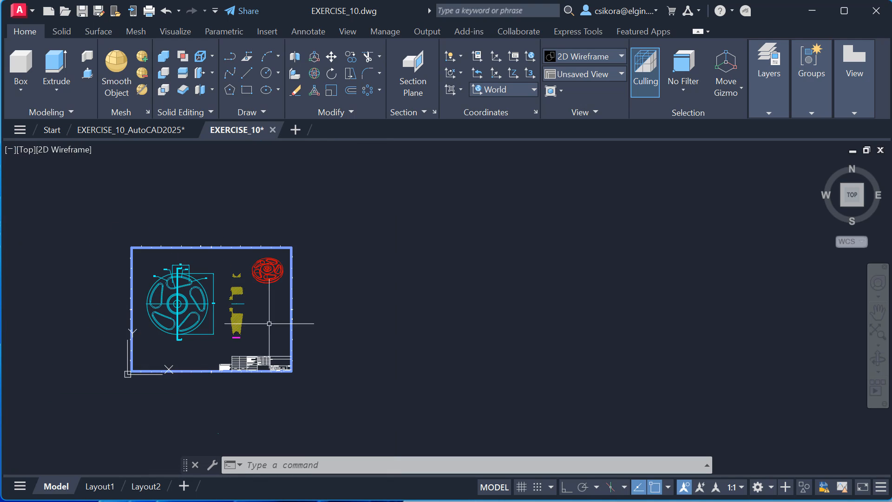
pyautogui.scroll(4, 200, 335)
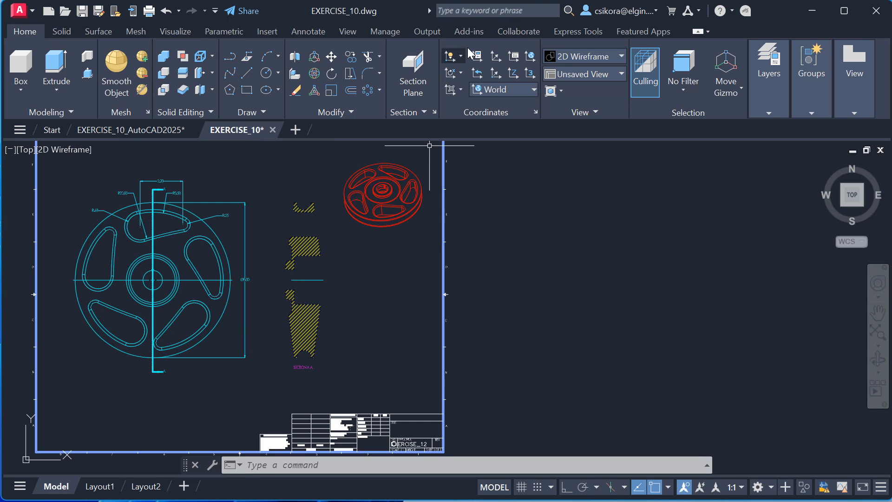
pyautogui.click(771, 109)
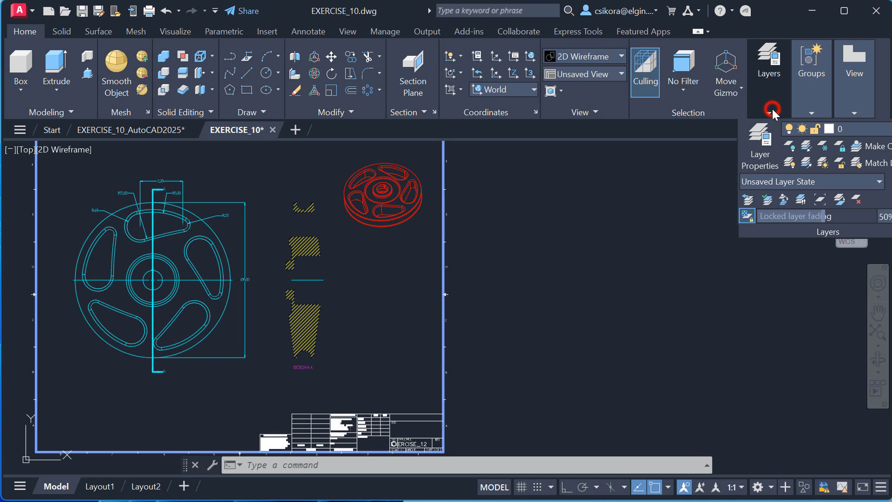
pyautogui.click(855, 133)
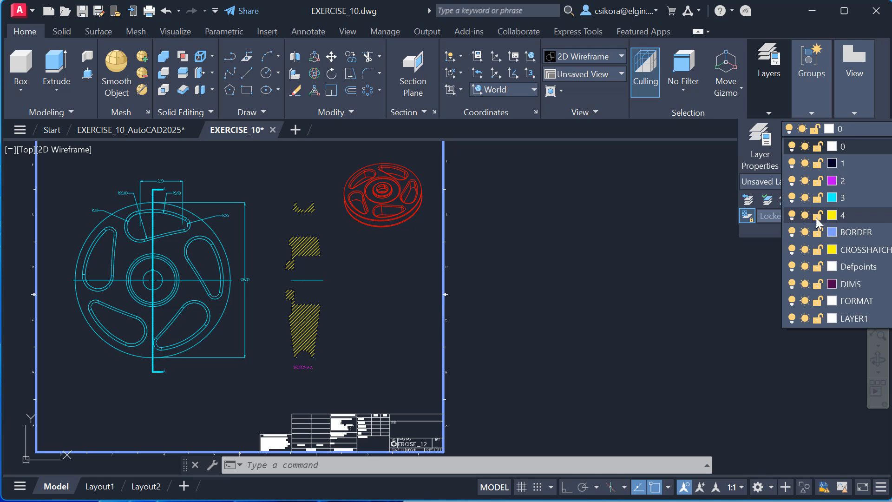
pyautogui.click(792, 215)
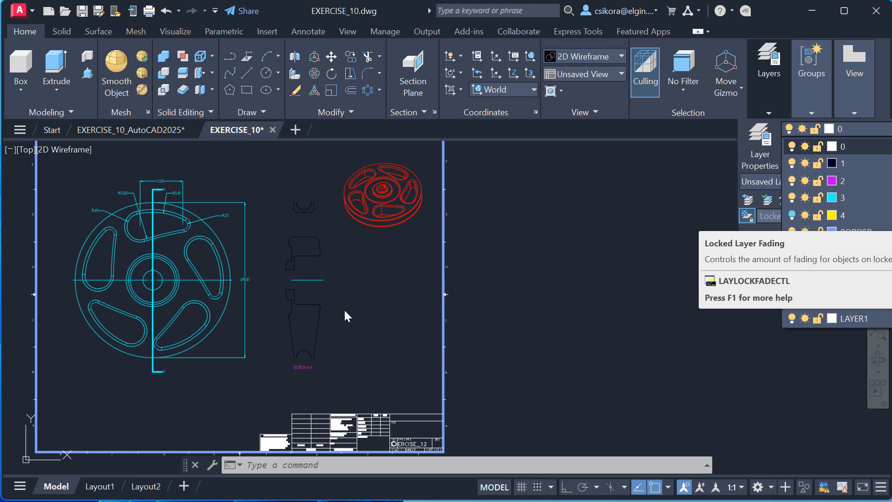
pyautogui.click(613, 316)
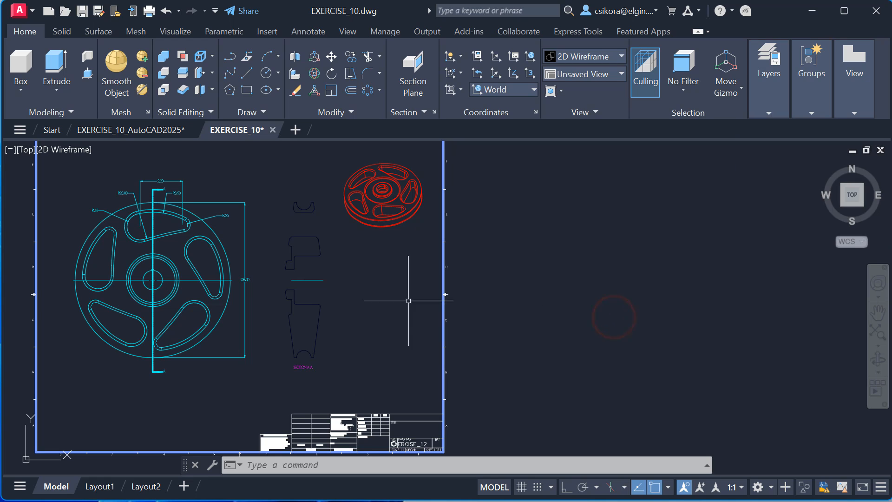
# Change the color of the lower section A-A profile's outline to ByBlock and clear the selection
pyautogui.scroll(6, 289, 361)
pyautogui.scroll(2, 372, 259)
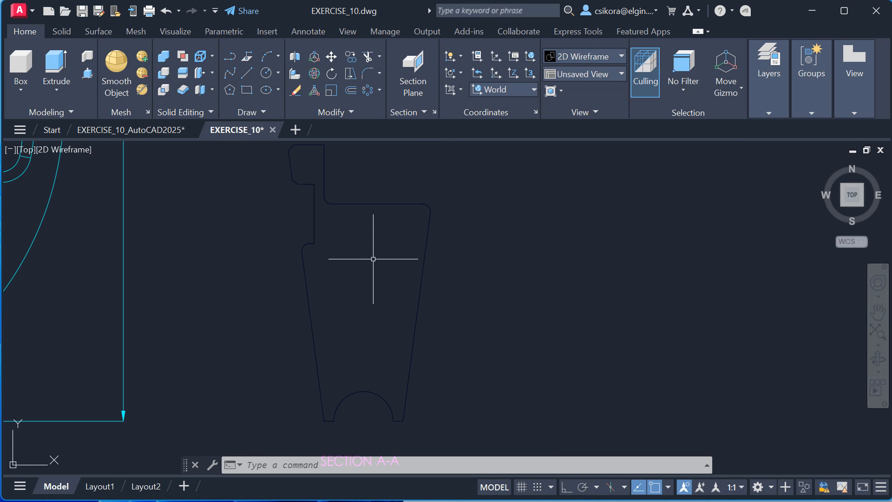
pyautogui.scroll(-2, 423, 303)
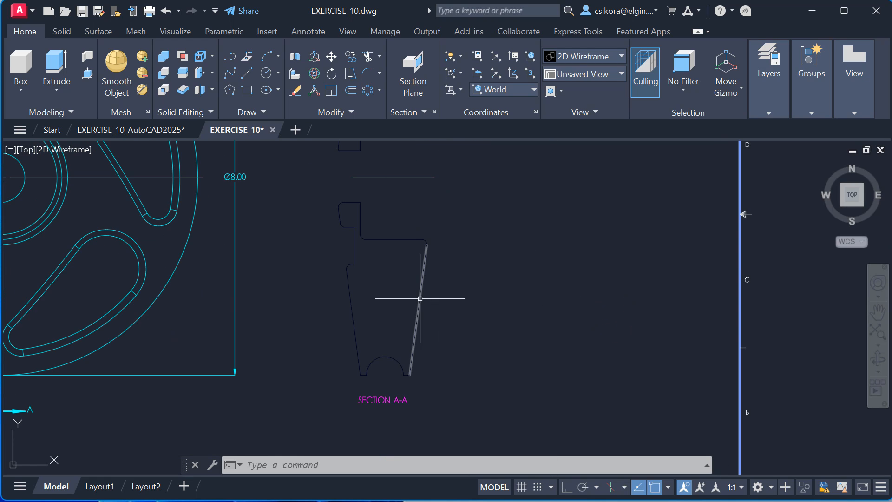
pyautogui.click(315, 193)
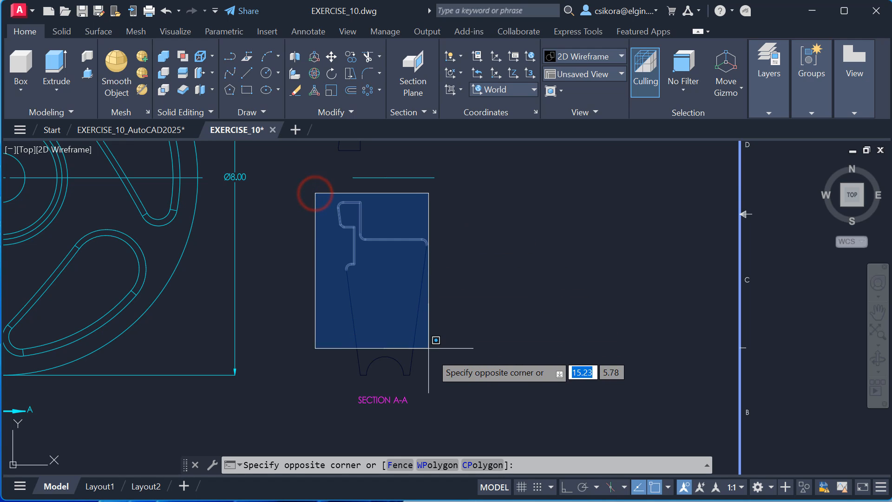
pyautogui.click(448, 379)
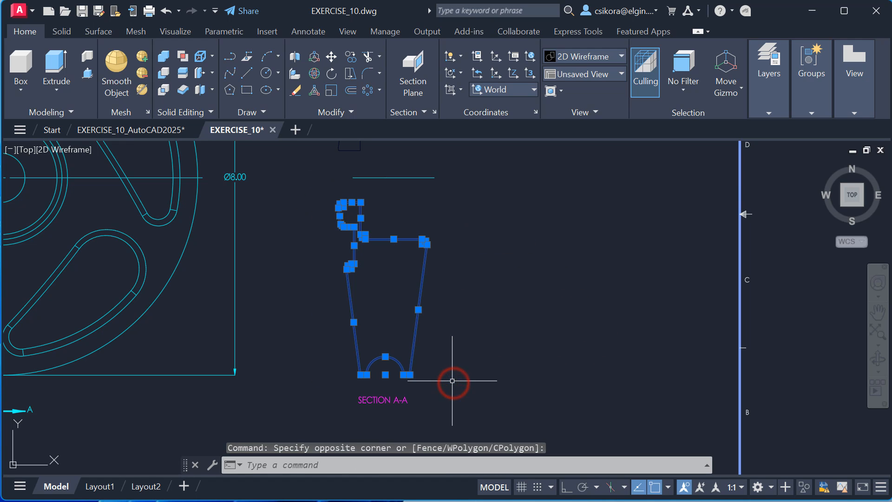
pyautogui.rightClick(423, 280)
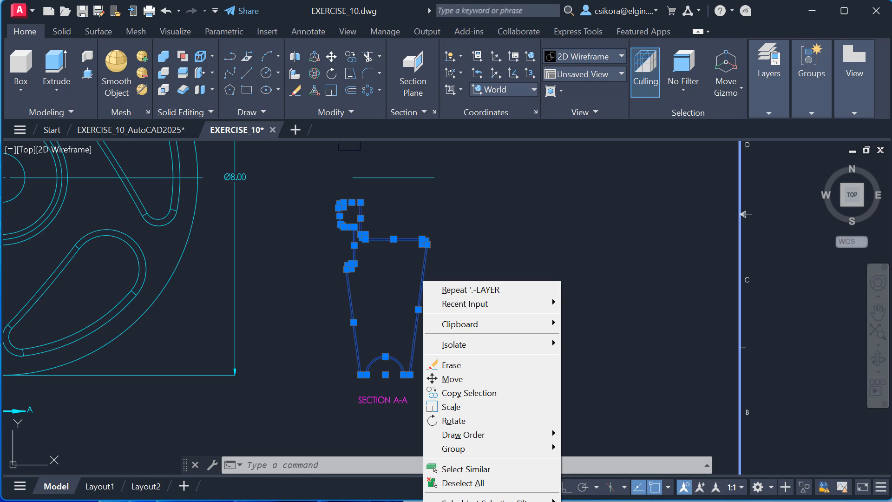
pyautogui.click(460, 501)
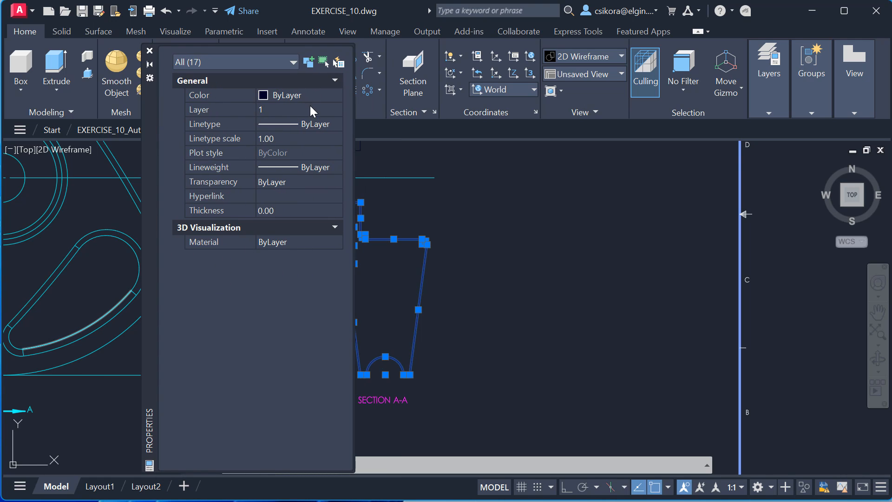
pyautogui.click(324, 95)
pyautogui.click(336, 95)
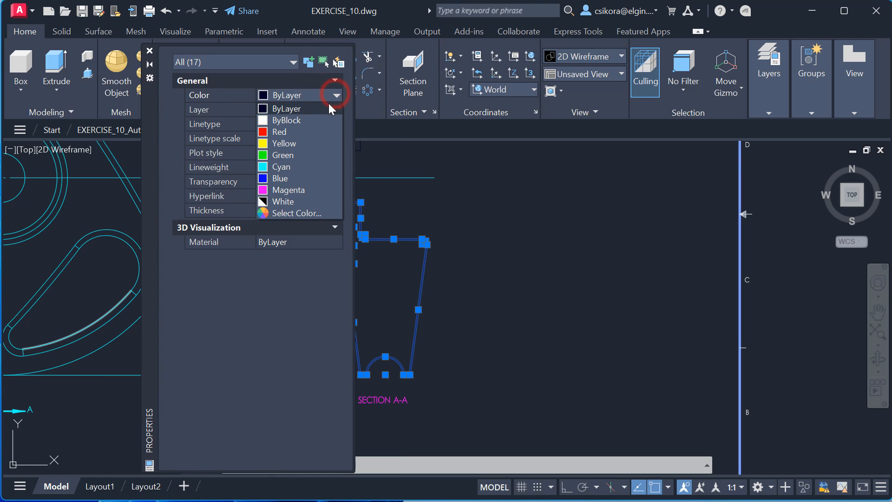
pyautogui.click(267, 121)
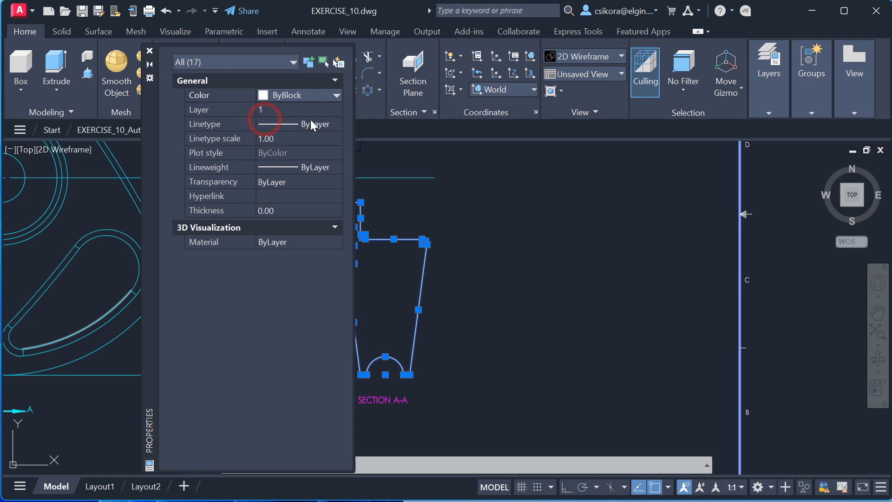
pyautogui.click(149, 51)
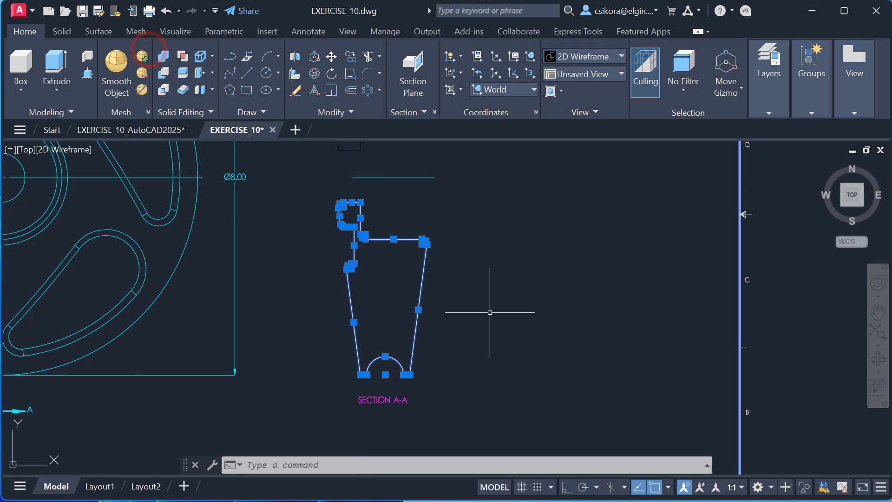
pyautogui.press('Escape')
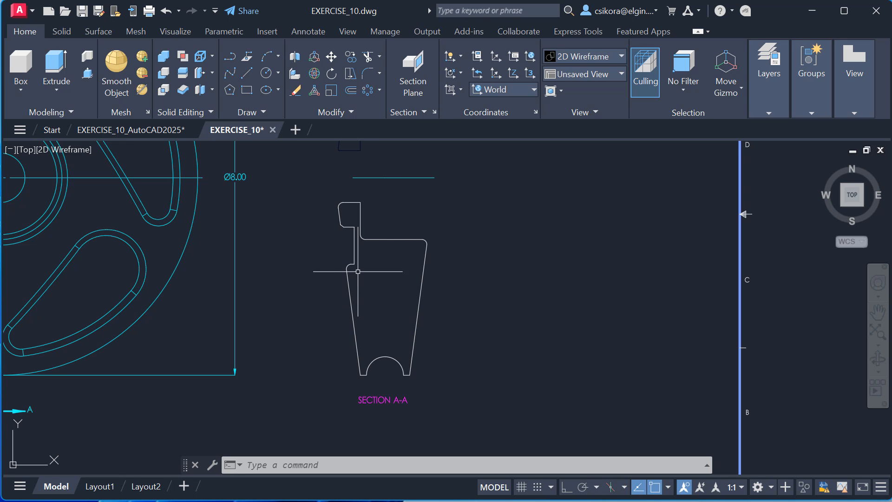
# Join all the lines and arcs of the lower section A-A profile into a single polyline
pyautogui.moveTo(349, 225)
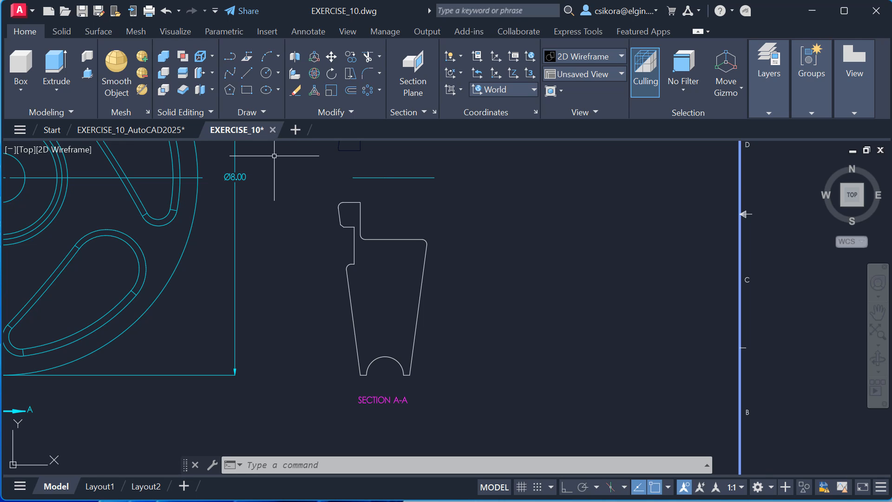
pyautogui.click(359, 112)
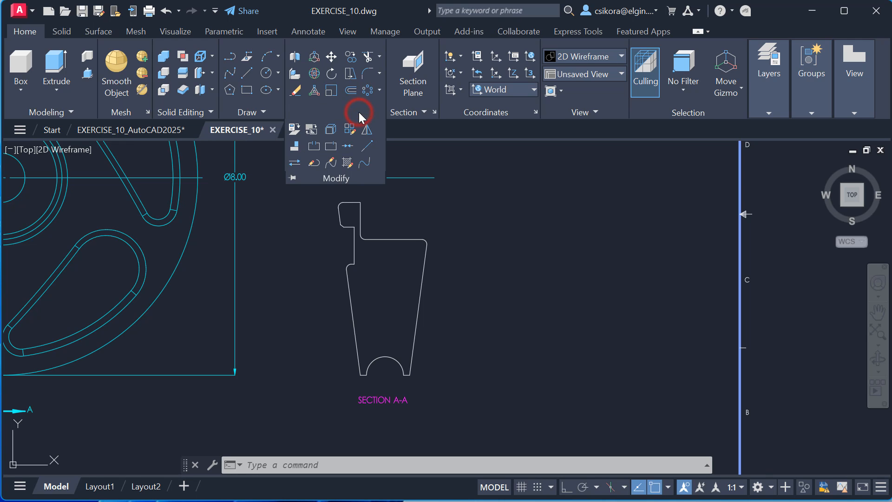
pyautogui.click(348, 147)
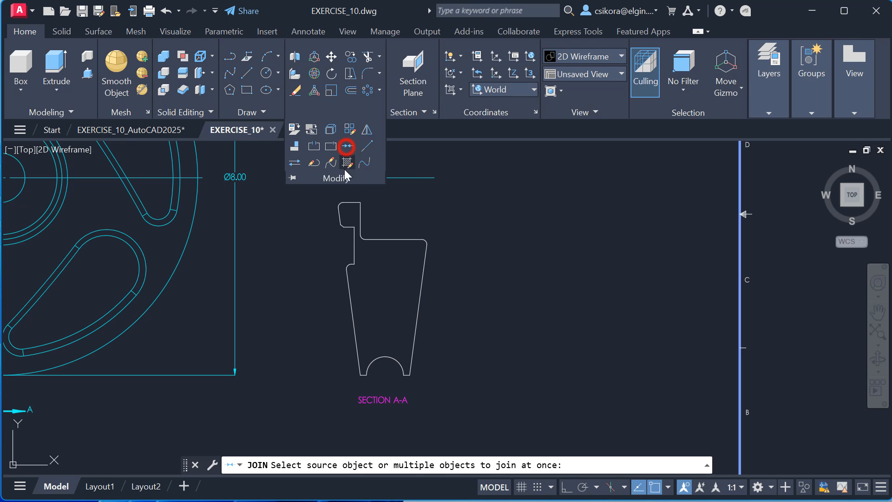
pyautogui.click(301, 192)
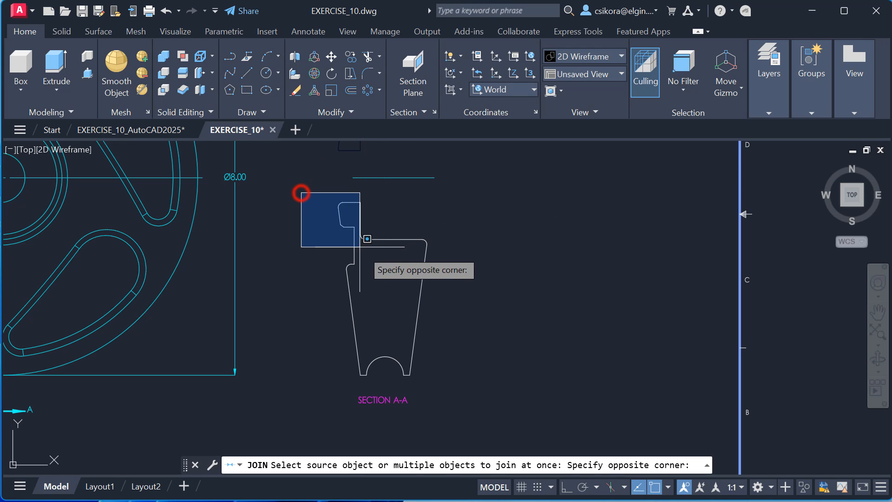
pyautogui.click(458, 385)
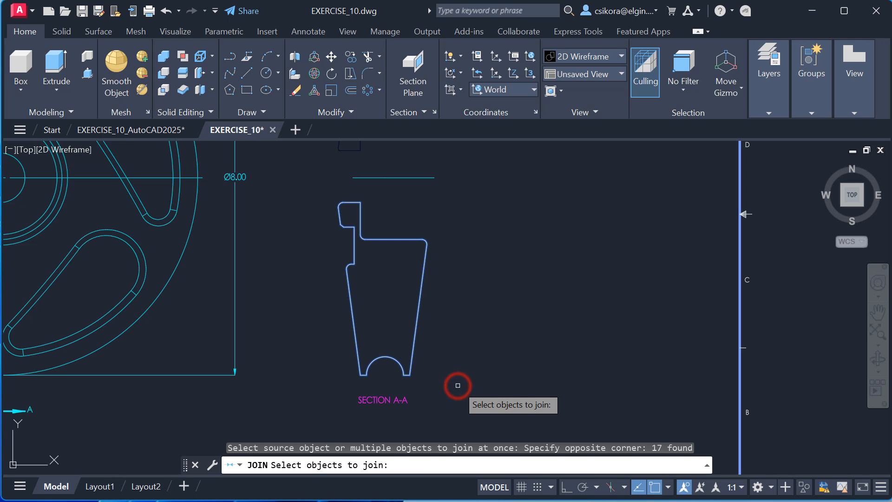
pyautogui.press('Return')
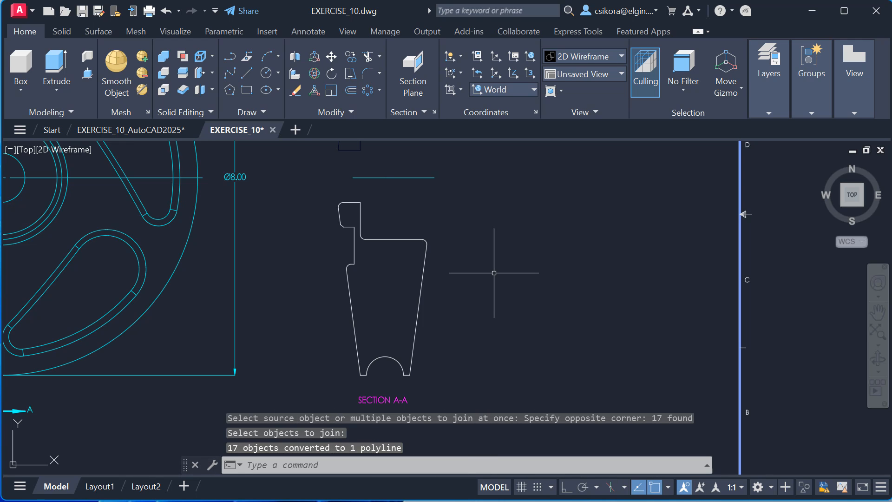
# Switch the drawing to the home isometric view and check which object snaps are active
pyautogui.click(771, 487)
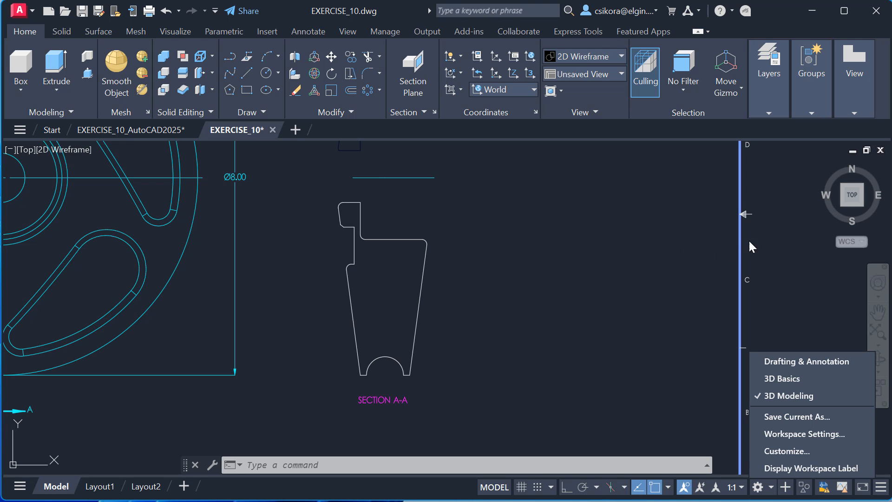
pyautogui.click(837, 209)
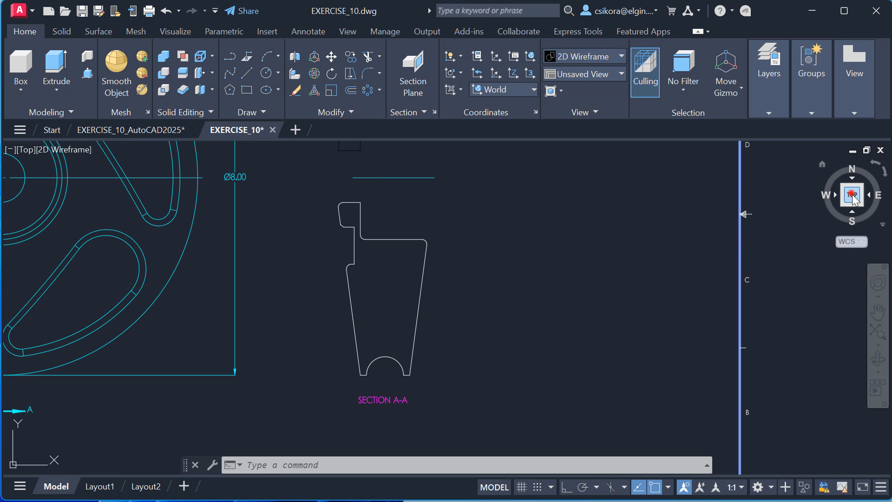
pyautogui.click(822, 164)
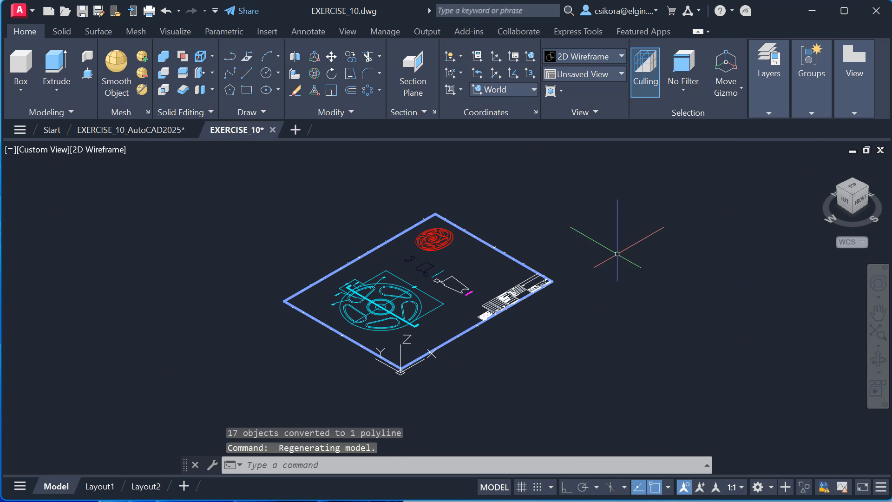
pyautogui.scroll(10, 457, 297)
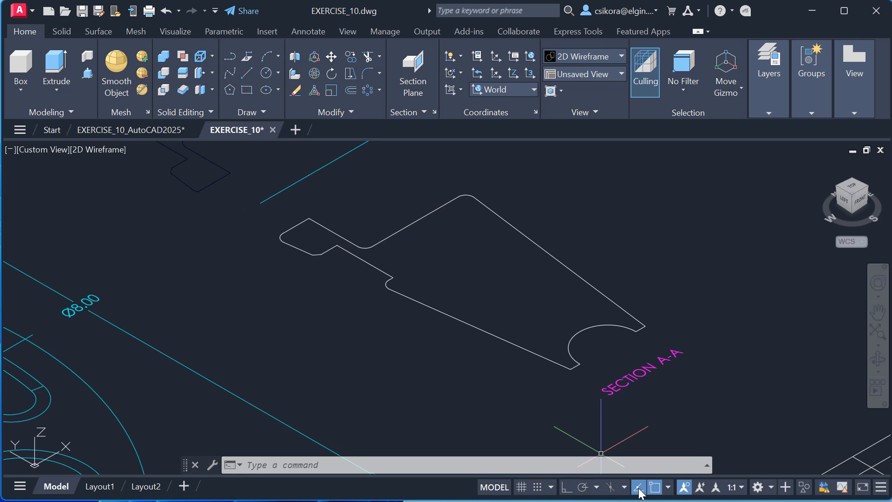
pyautogui.click(670, 488)
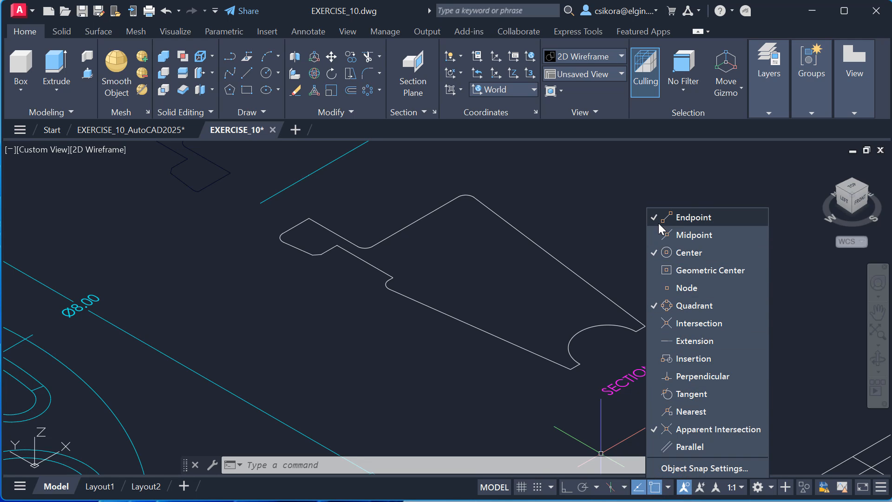
pyautogui.click(355, 354)
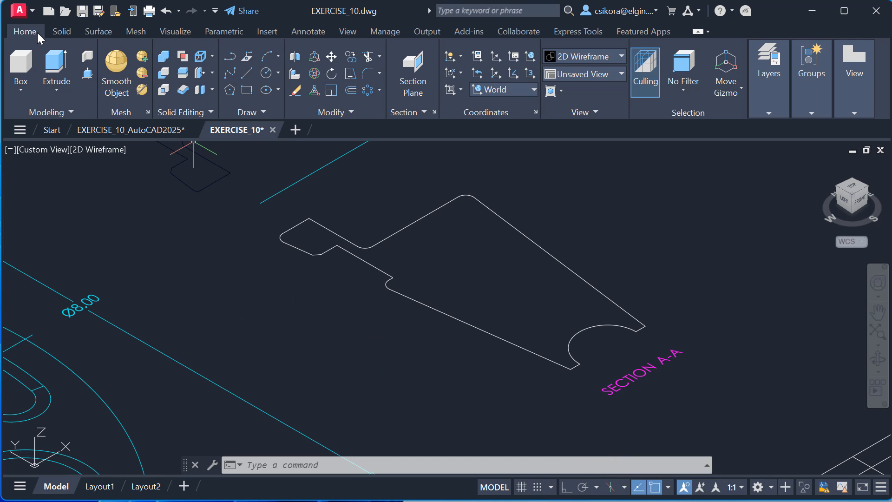
# Revolve the section A-A profile 360 degrees into a solid, using the endpoints of the cyan centerline above it as the axis
pyautogui.click(62, 32)
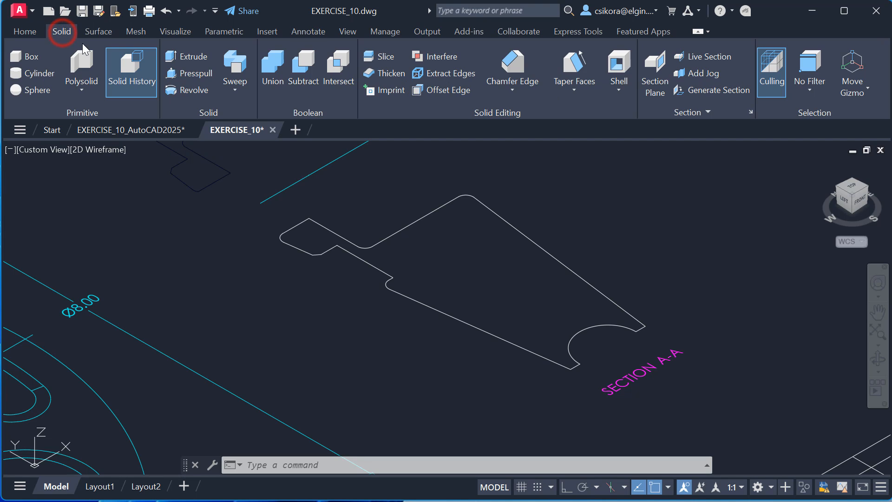
pyautogui.click(188, 91)
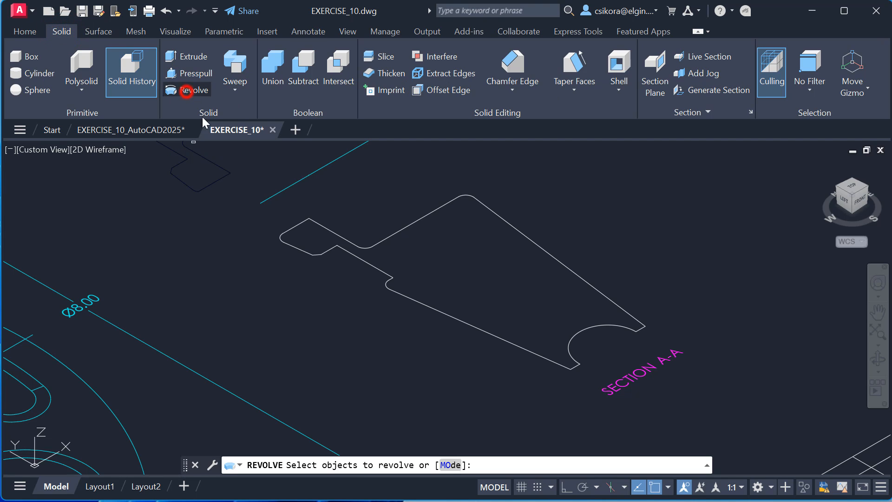
pyautogui.click(398, 293)
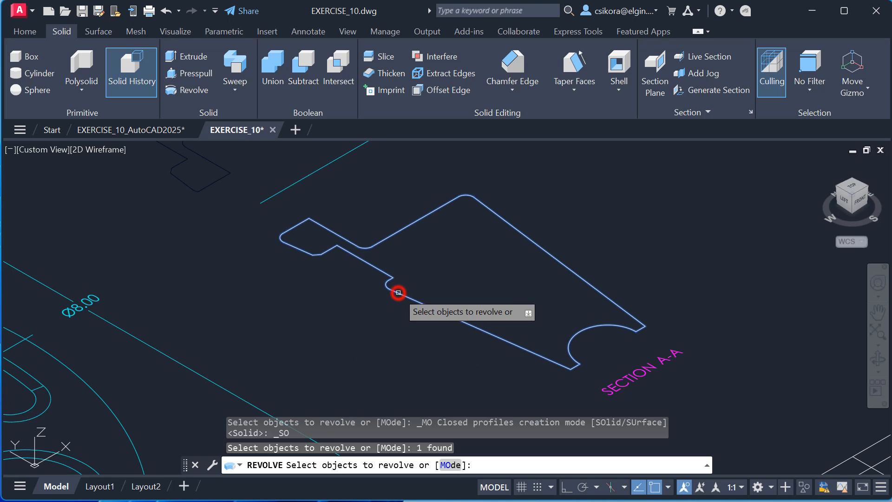
pyautogui.press('Return')
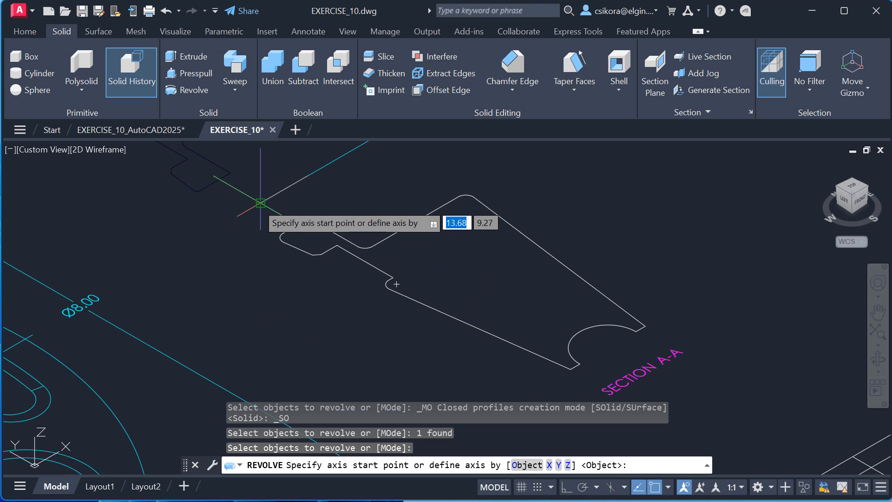
pyautogui.click(258, 200)
pyautogui.scroll(4, 233, 307)
pyautogui.scroll(-2, 265, 293)
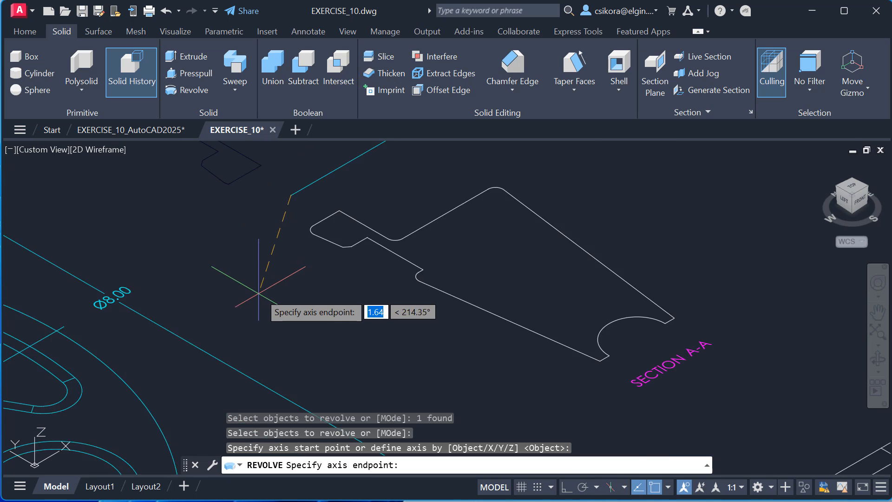
pyautogui.scroll(-2, 375, 243)
pyautogui.scroll(4, 328, 173)
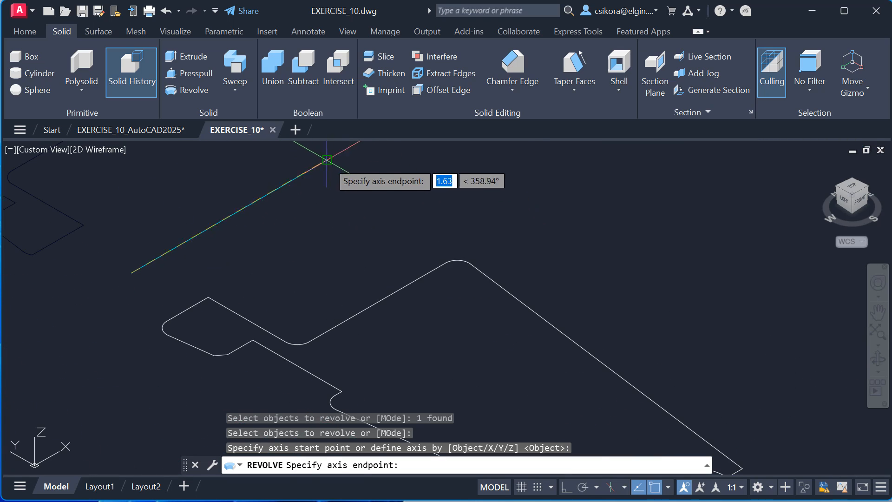
pyautogui.click(329, 163)
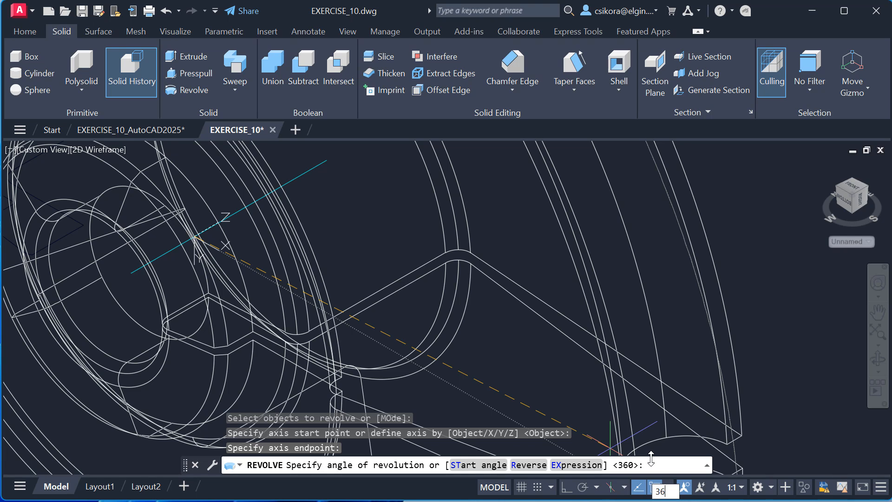
pyautogui.write('360')
pyautogui.press('Return')
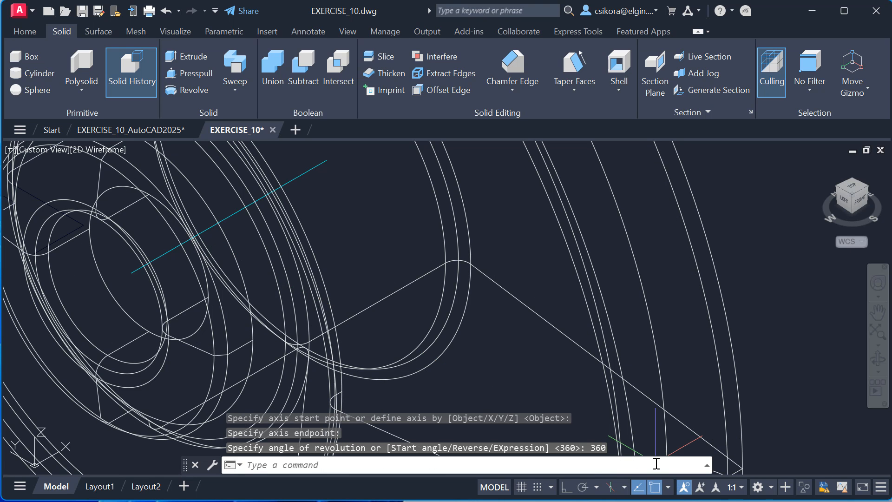
# Set the visual style to Shaded with edges and orbit around the revolved wheel together with the drawing
pyautogui.scroll(4, 477, 304)
pyautogui.scroll(-9, 474, 301)
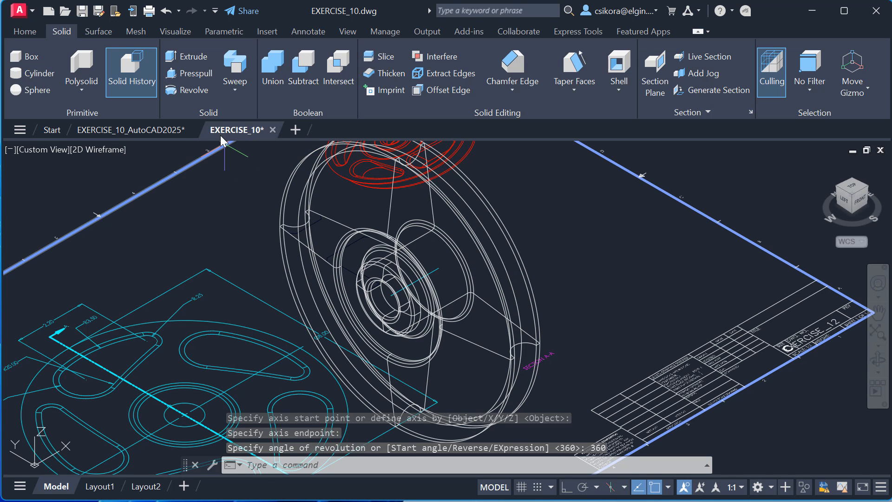
pyautogui.click(100, 149)
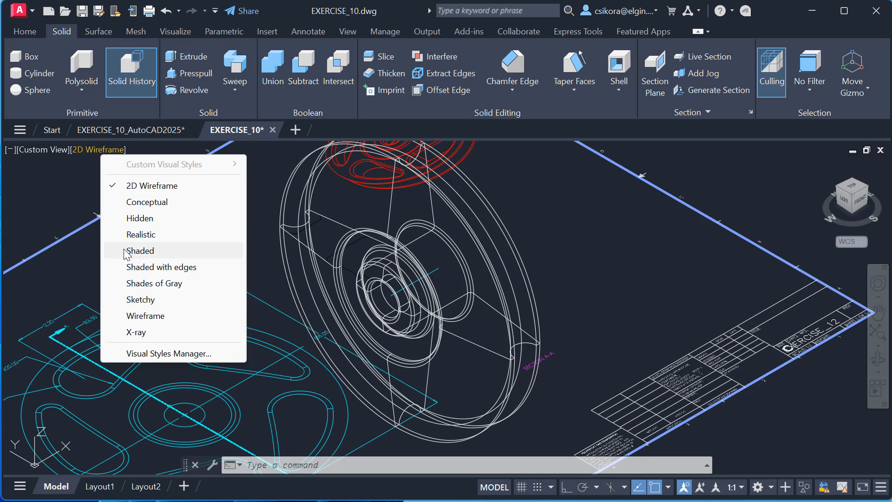
pyautogui.click(123, 268)
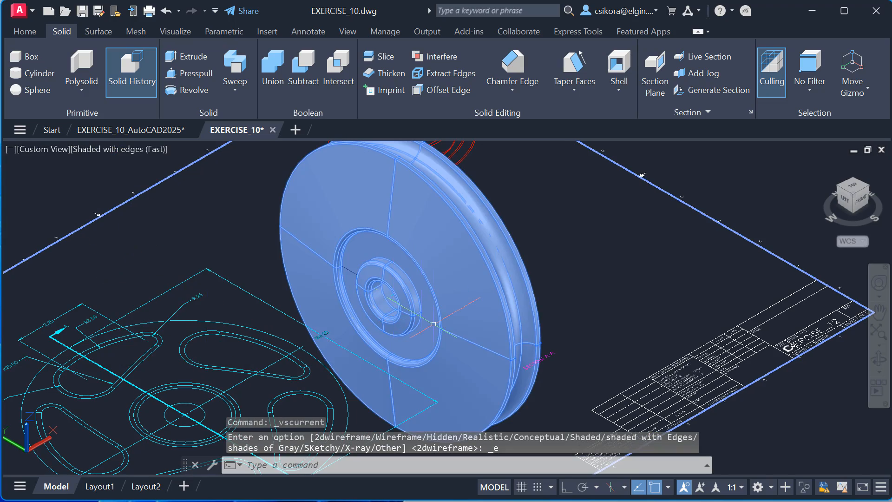
pyautogui.keyDown('shift'); pyautogui.moveTo(433, 323); pyautogui.dragTo(409, 353, button='middle'); pyautogui.keyUp('shift')
pyautogui.scroll(-5, 388, 396)
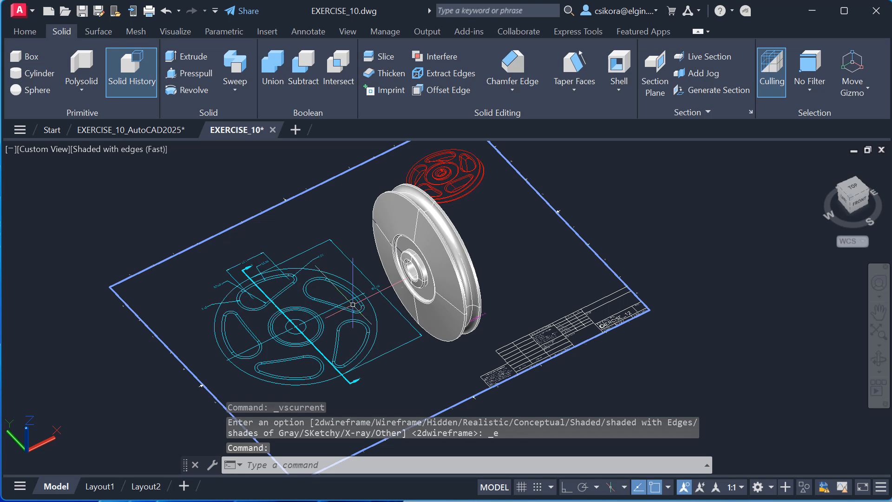
pyautogui.scroll(2, 470, 214)
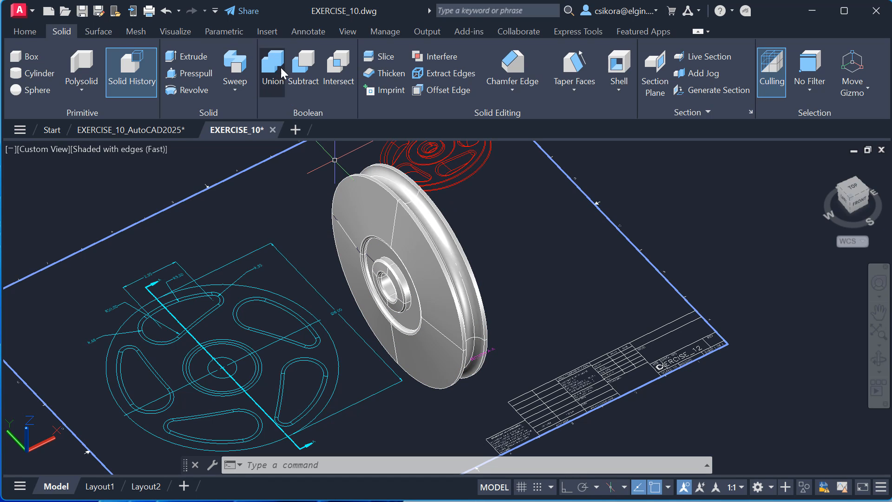
# Turn on Ortho and move the wheel solid along the X axis with the Move gizmo to the center intersection of the front view
pyautogui.click(861, 92)
pyautogui.click(862, 92)
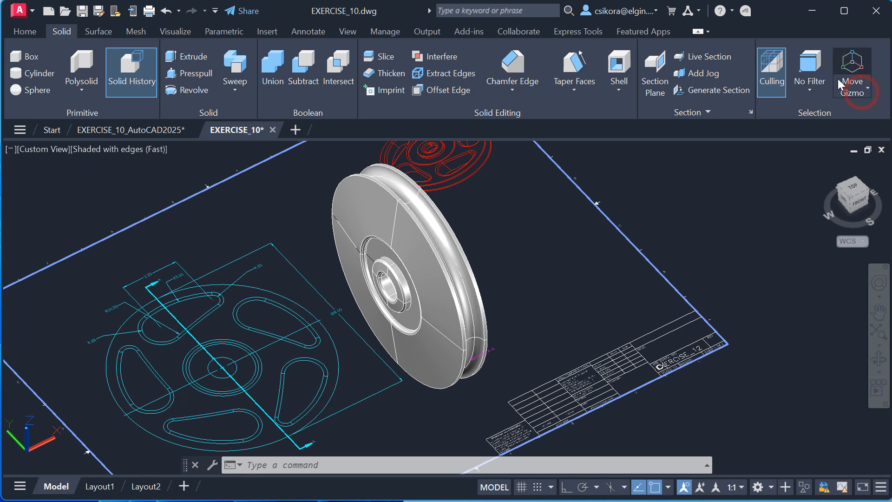
pyautogui.click(430, 297)
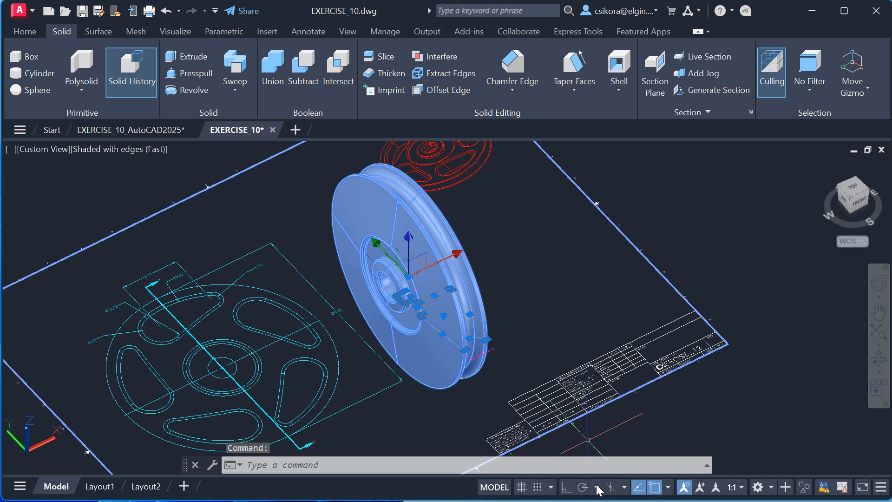
pyautogui.click(568, 488)
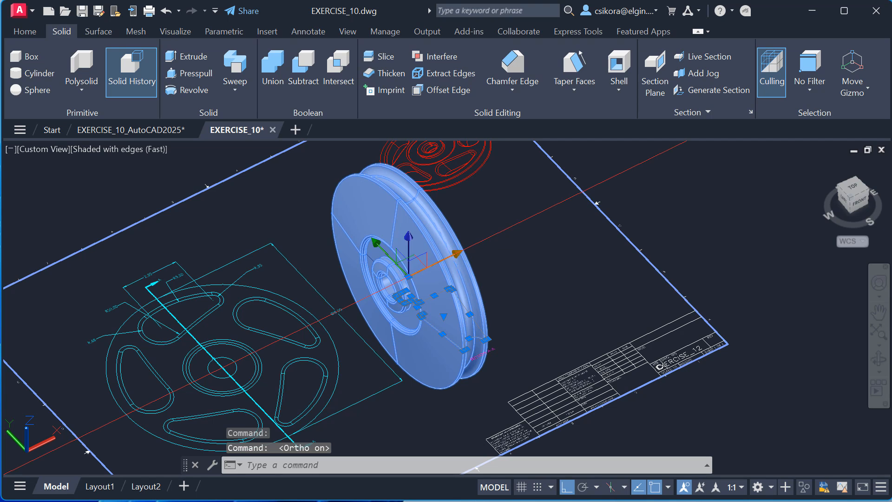
pyautogui.click(456, 254)
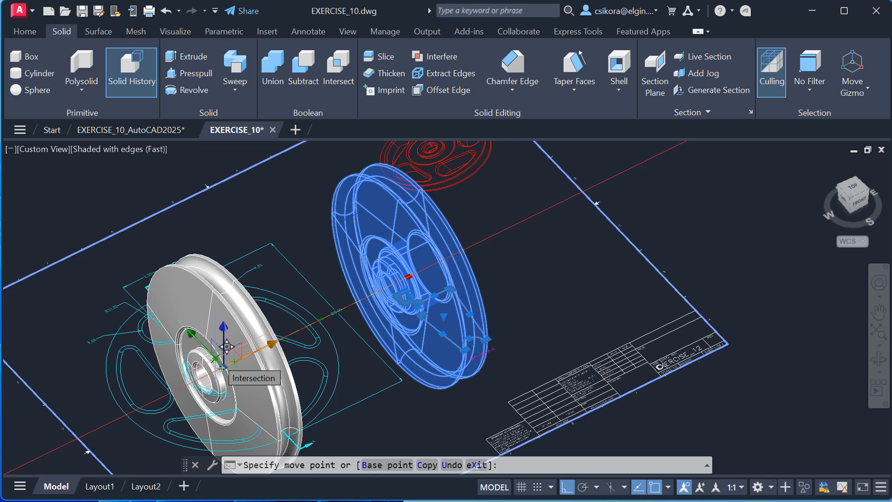
pyautogui.click(218, 360)
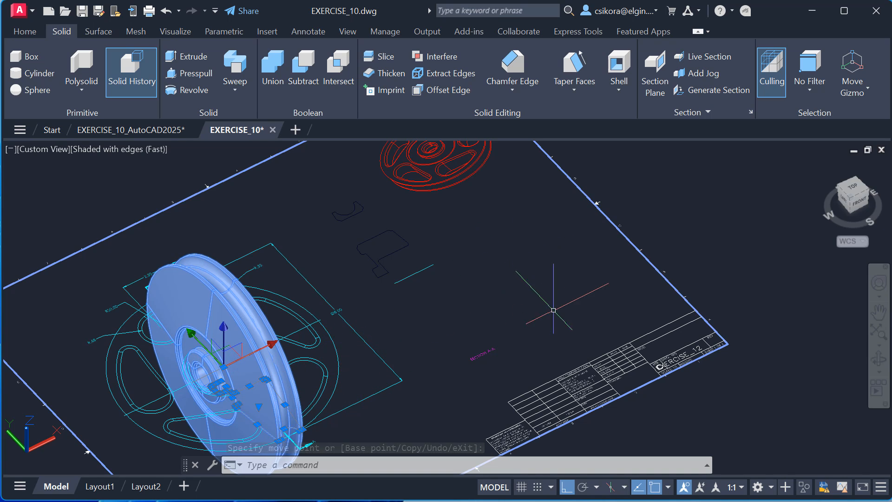
# Switch the selected wheel solid's gizmo to the Rotate Gizmo
pyautogui.click(868, 93)
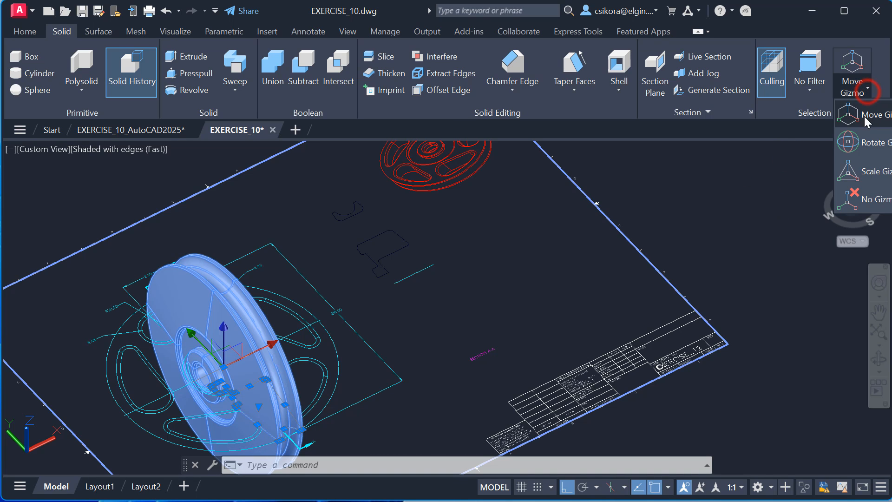
pyautogui.click(852, 147)
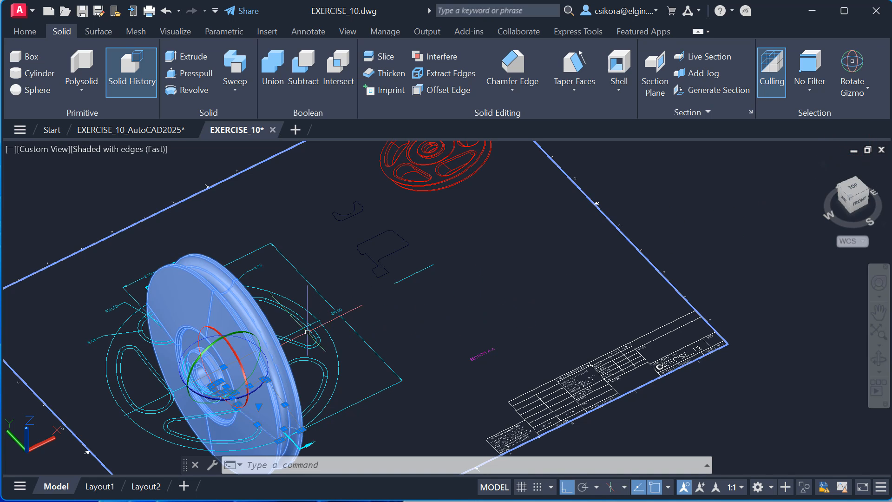
pyautogui.click(208, 354)
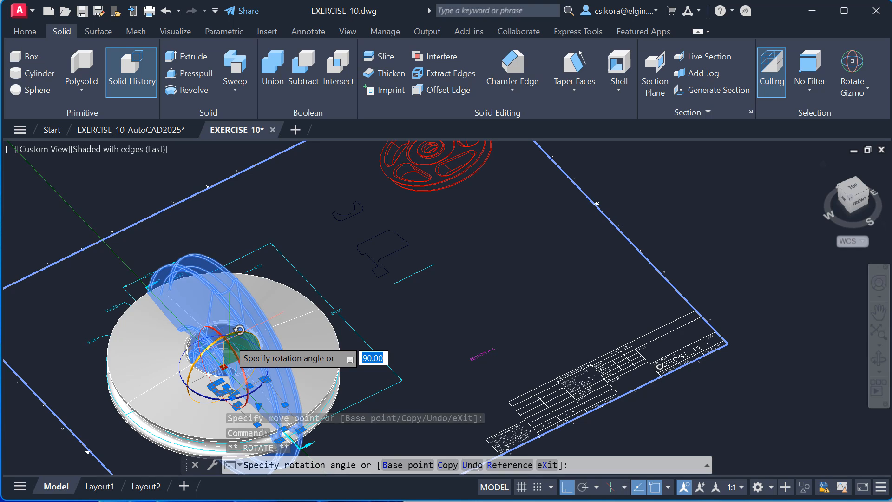
pyautogui.press('space')
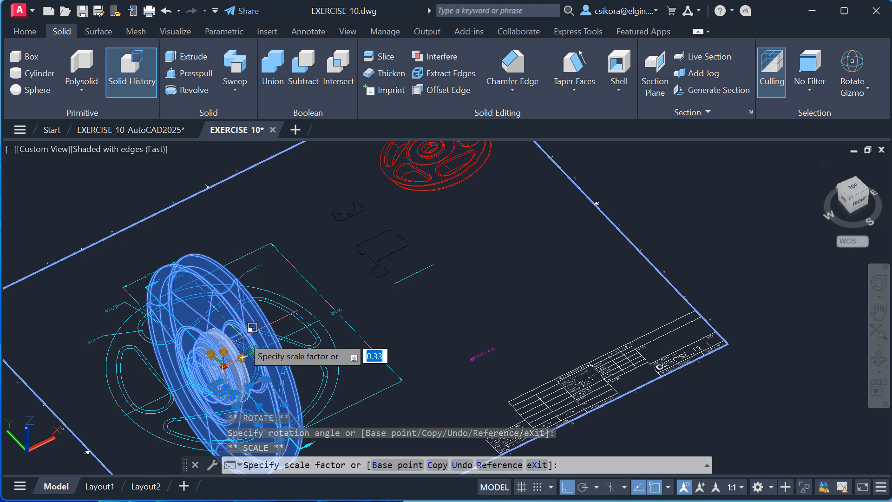
pyautogui.press('Escape')
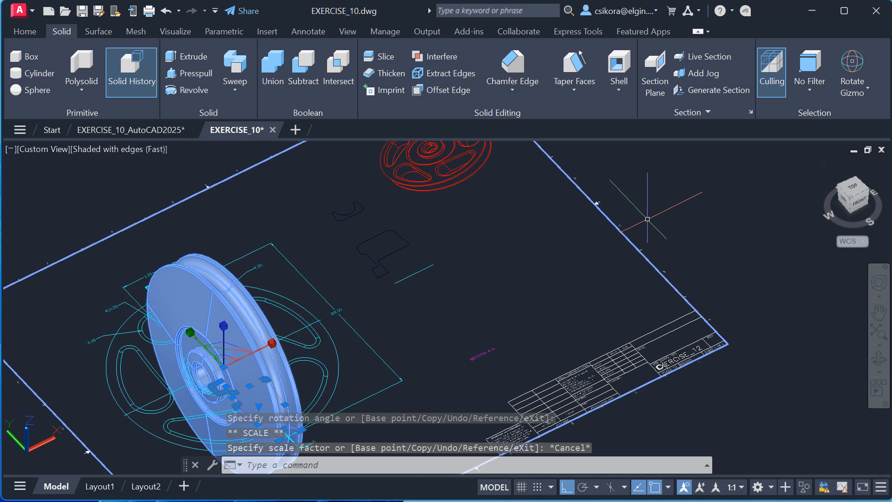
pyautogui.click(852, 61)
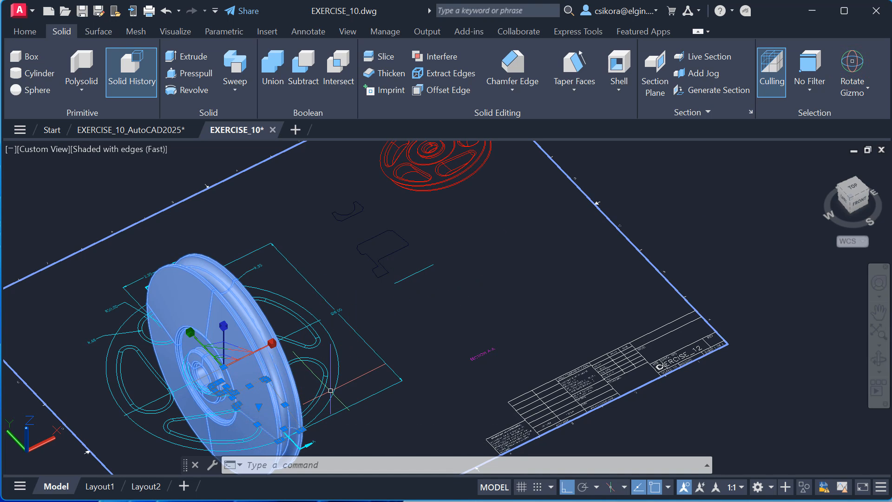
pyautogui.press('Escape')
pyautogui.press('Escape')
pyautogui.press('Escape')
# Rotate the wheel solid 90 degrees about the Y axis with the Rotate gizmo so it lies flat over the front view
pyautogui.click(853, 67)
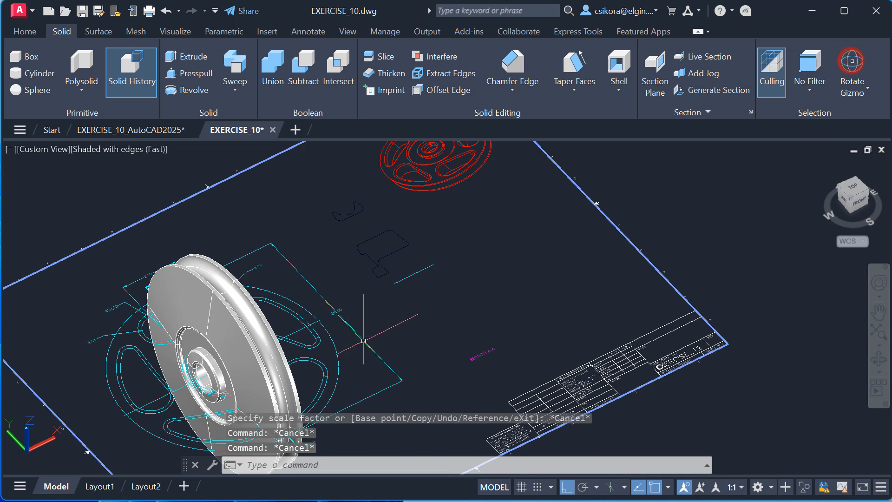
pyautogui.click(261, 355)
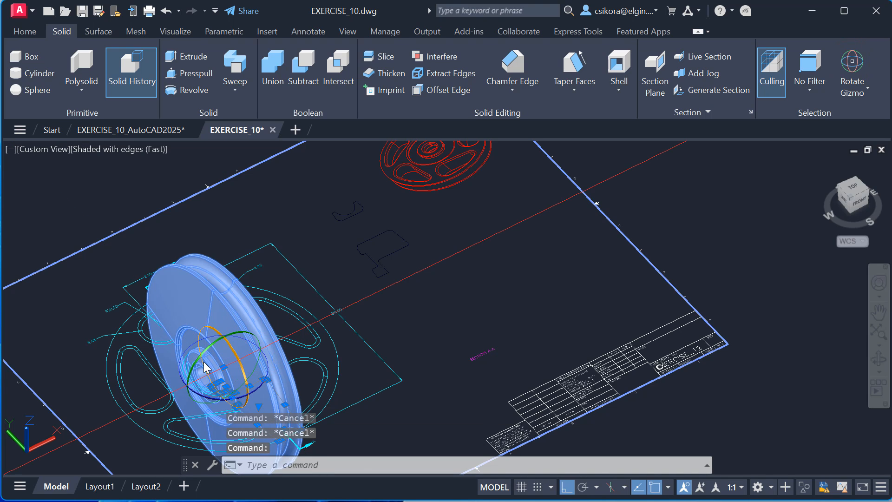
pyautogui.click(204, 358)
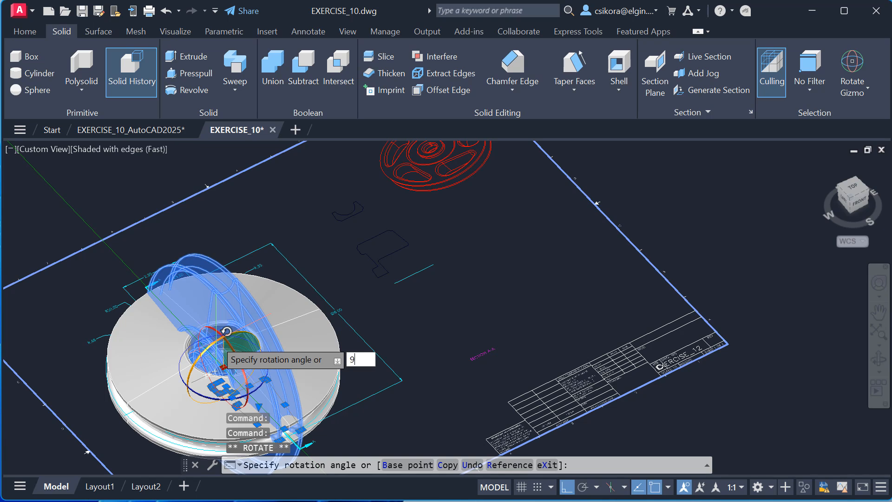
pyautogui.press('Return')
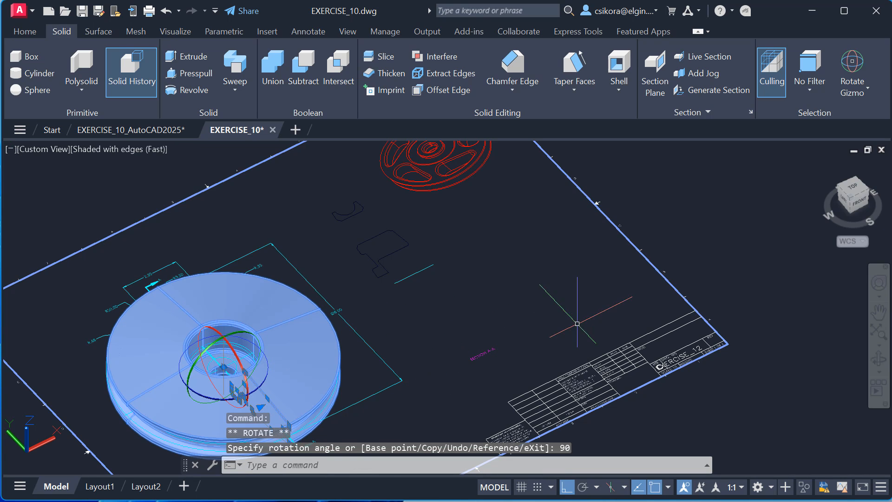
# With the Move gizmo in the Front view, lower the wheel solid about 1.44 units along the Z axis, entirely below the drawing plane
pyautogui.click(857, 87)
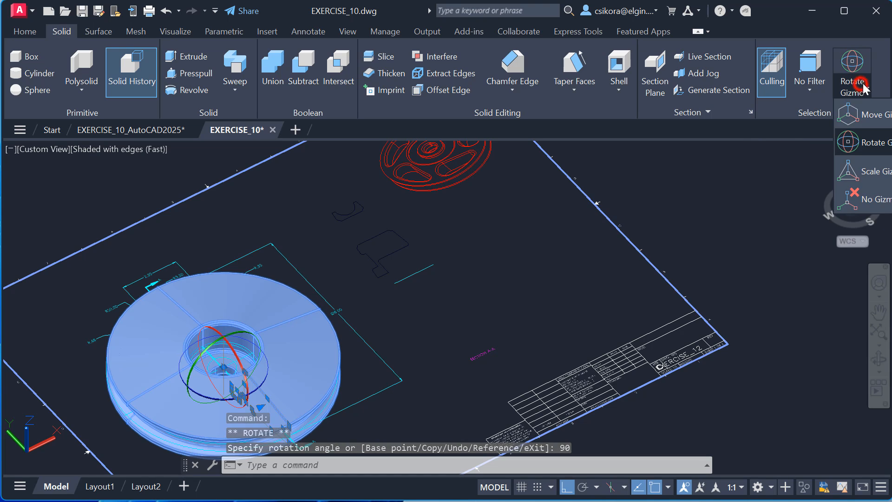
pyautogui.click(858, 117)
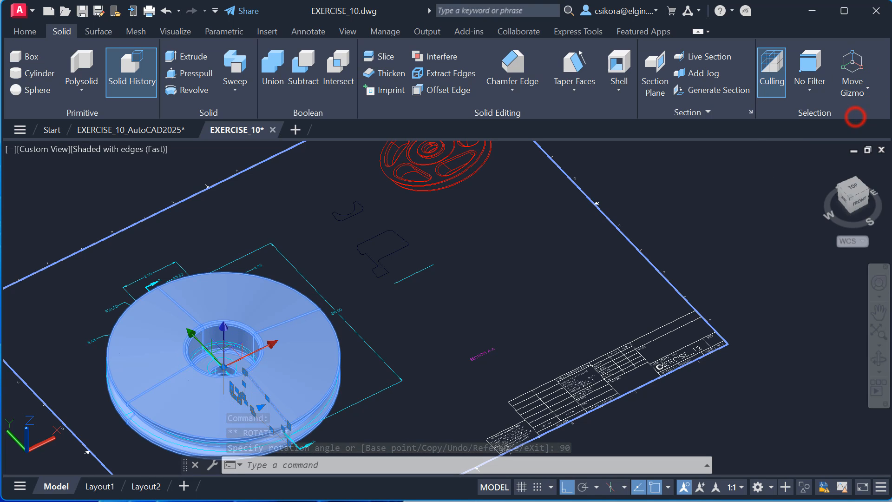
pyautogui.click(858, 203)
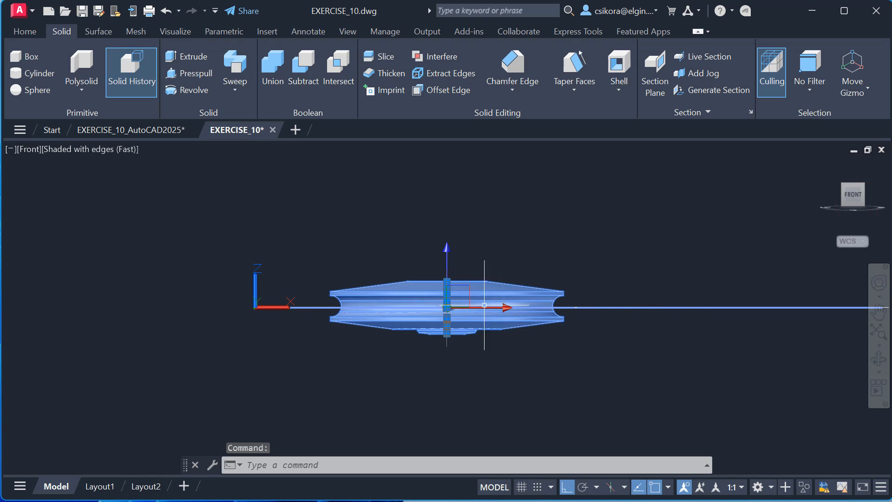
pyautogui.click(447, 248)
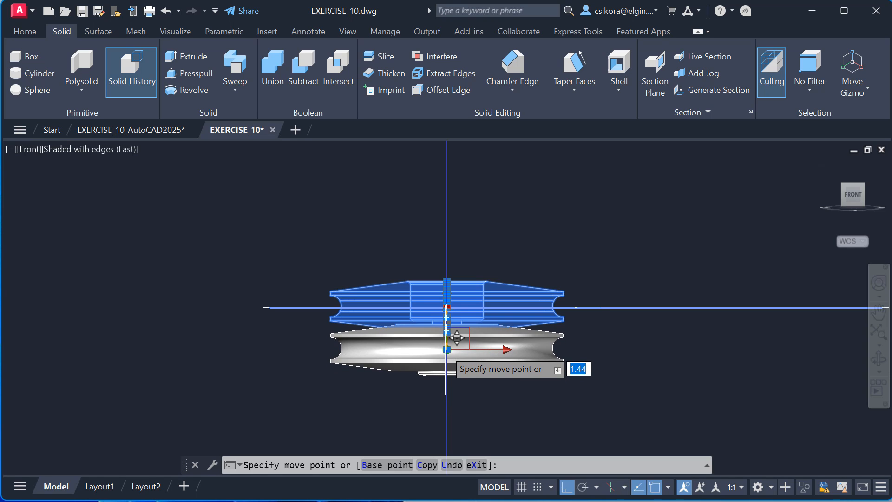
pyautogui.press('Escape')
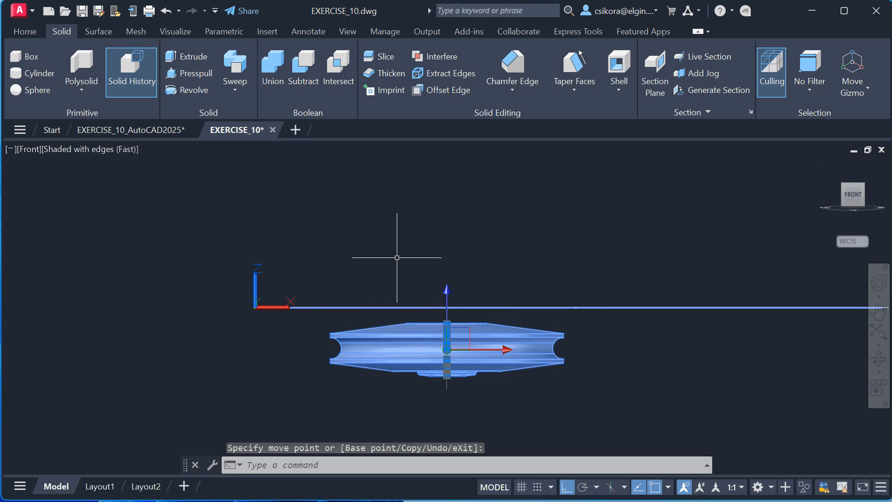
pyautogui.keyDown('shift'); pyautogui.moveTo(397, 257); pyautogui.dragTo(492, 323, button='middle'); pyautogui.keyUp('shift')
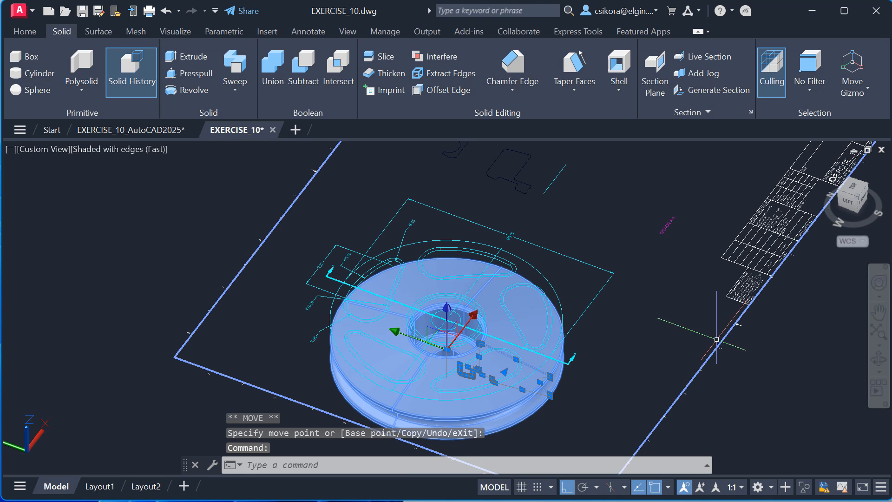
pyautogui.press('Escape')
# Join the four inner outline segments of the uppermost slot in the front view into one closed curve
pyautogui.scroll(2, 604, 351)
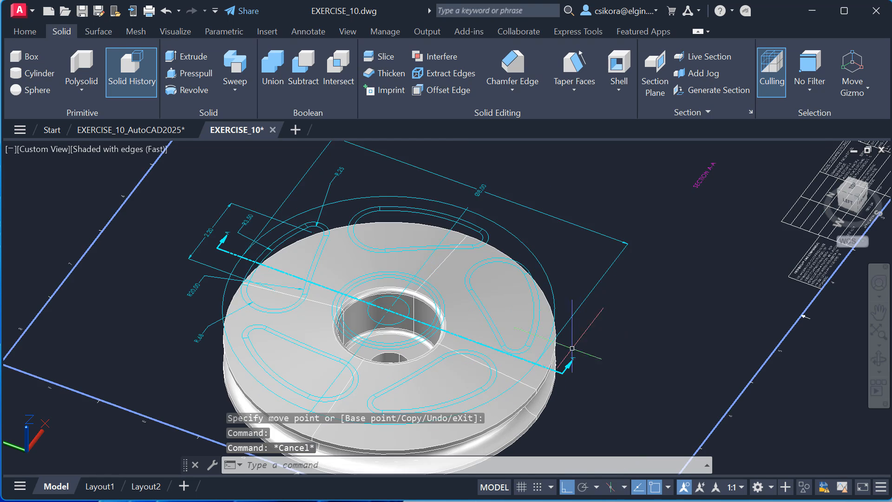
pyautogui.scroll(-3, 534, 381)
pyautogui.scroll(3, 451, 410)
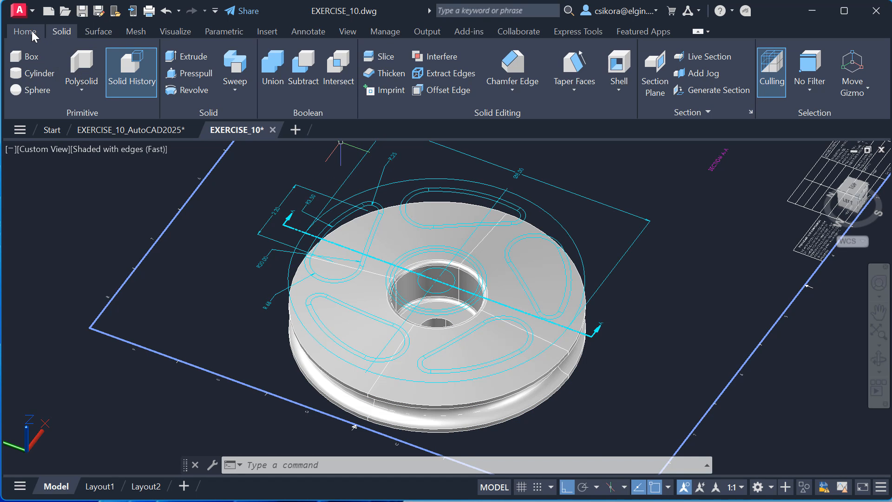
pyautogui.click(25, 32)
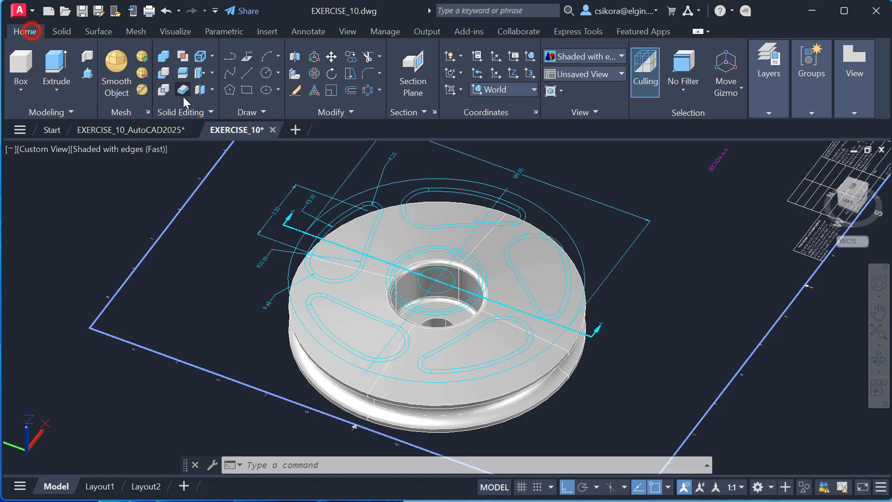
pyautogui.click(352, 113)
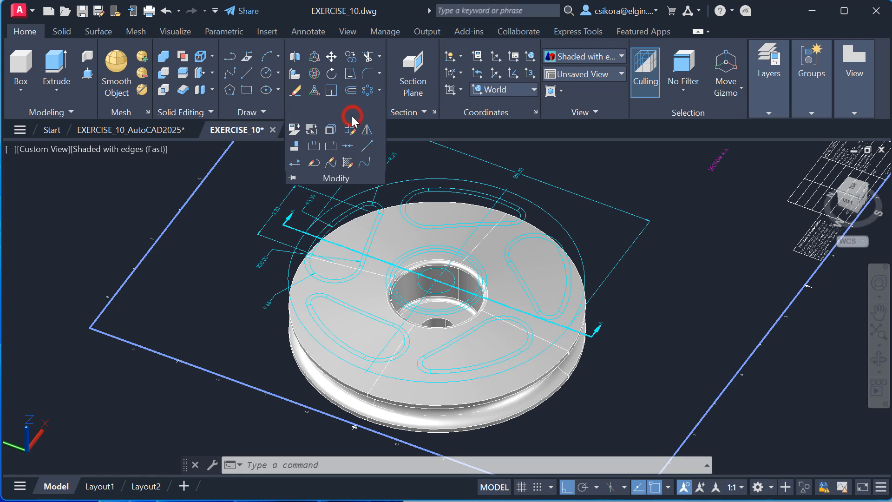
pyautogui.click(348, 146)
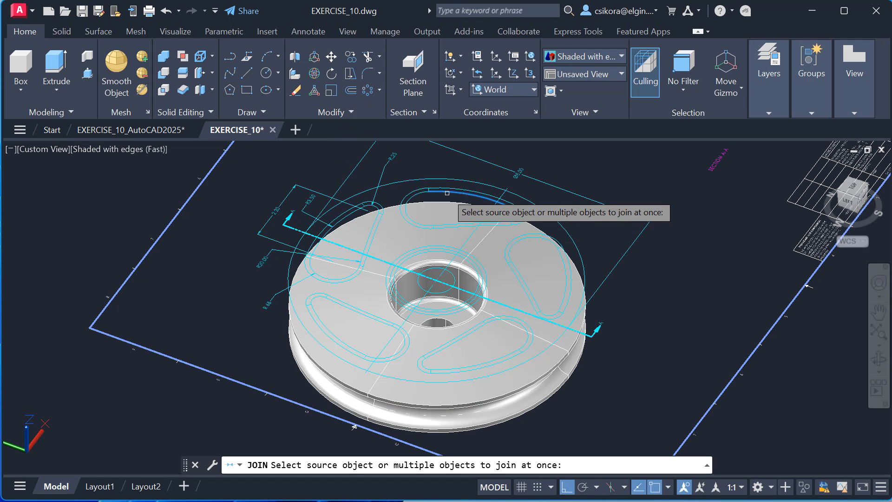
pyautogui.click(451, 192)
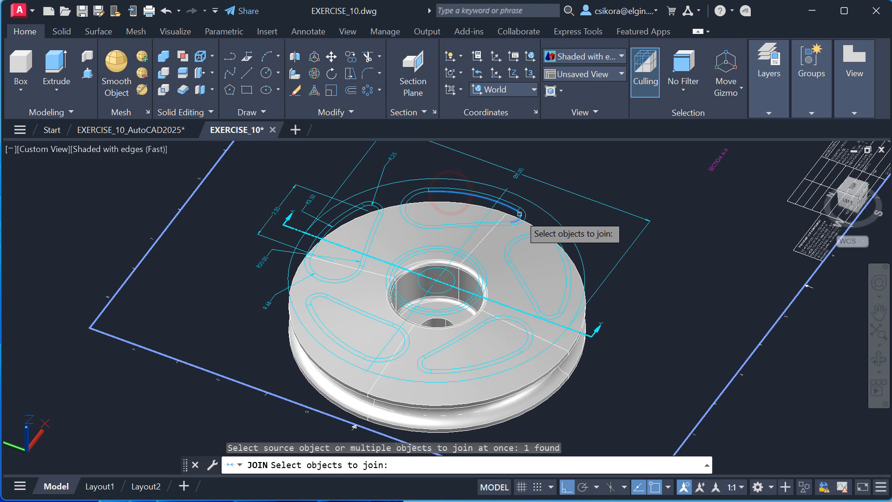
pyautogui.click(520, 218)
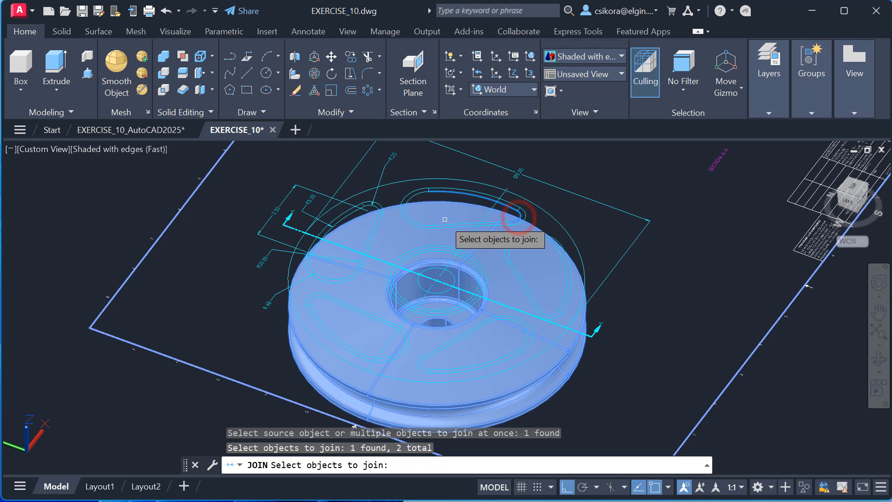
pyautogui.click(448, 224)
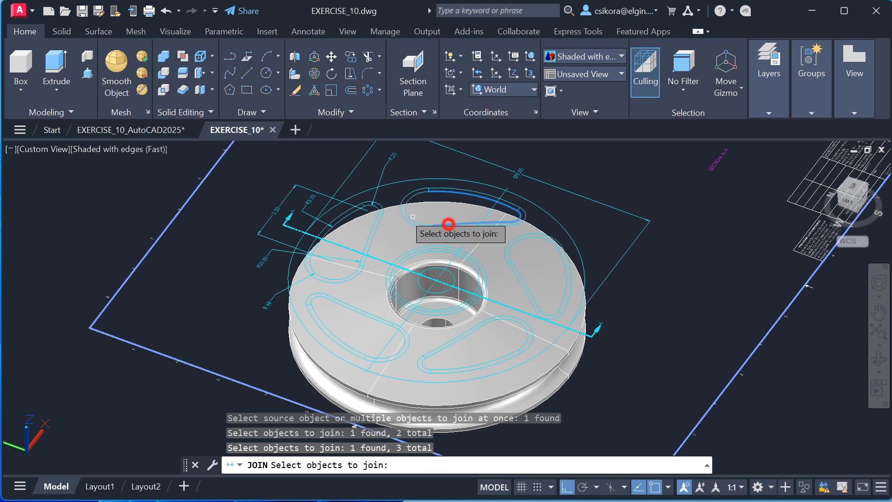
pyautogui.click(410, 215)
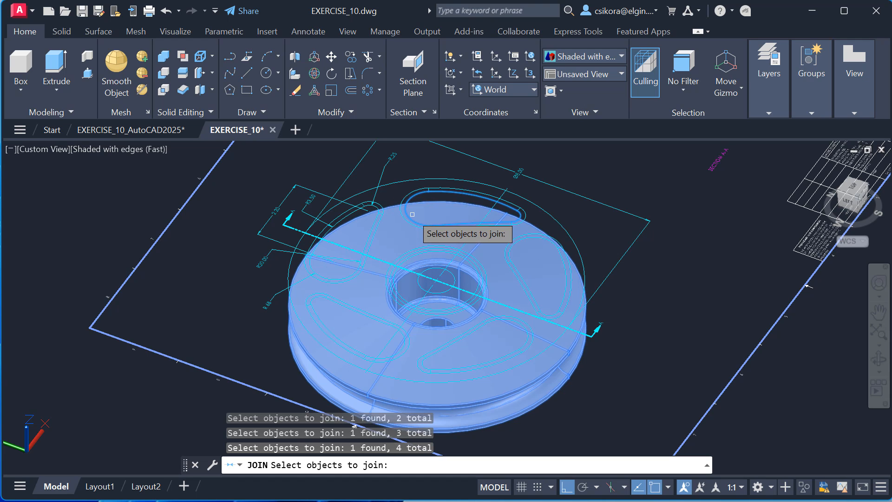
pyautogui.press('Return')
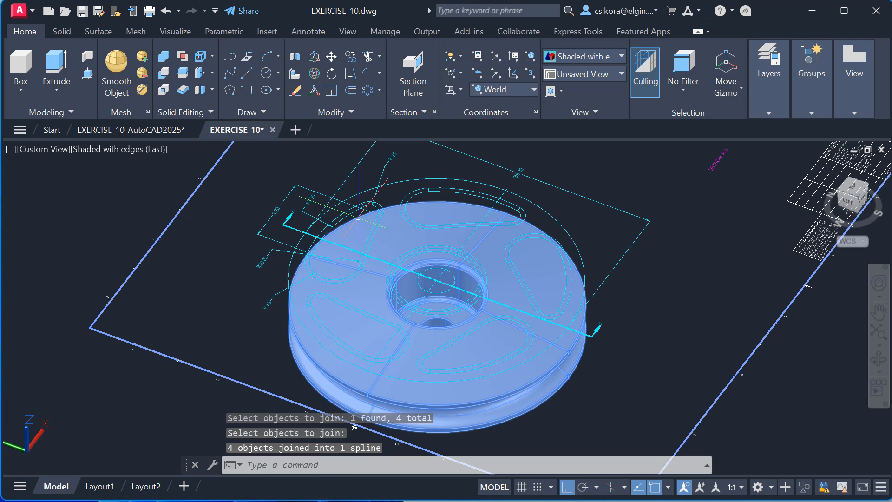
# Join the four inner outline segments of the dimensioned upper-left slot into one closed curve
pyautogui.click(375, 204)
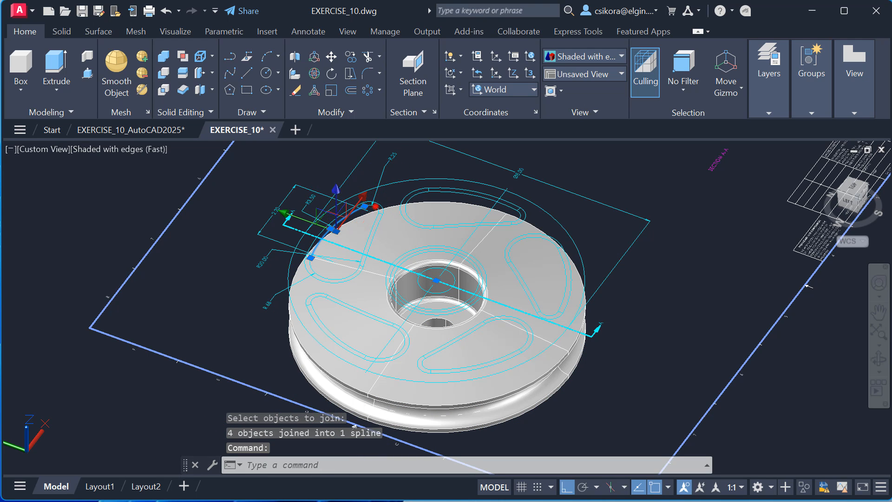
pyautogui.click(376, 218)
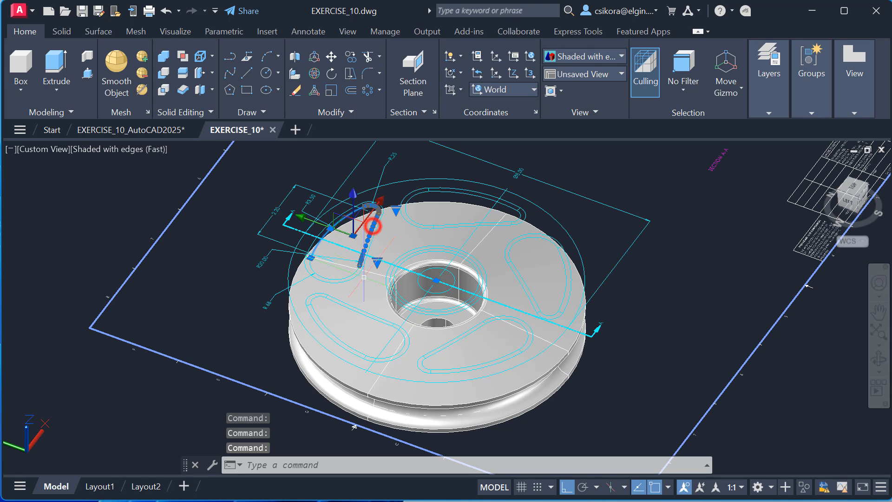
pyautogui.click(355, 271)
pyautogui.click(344, 277)
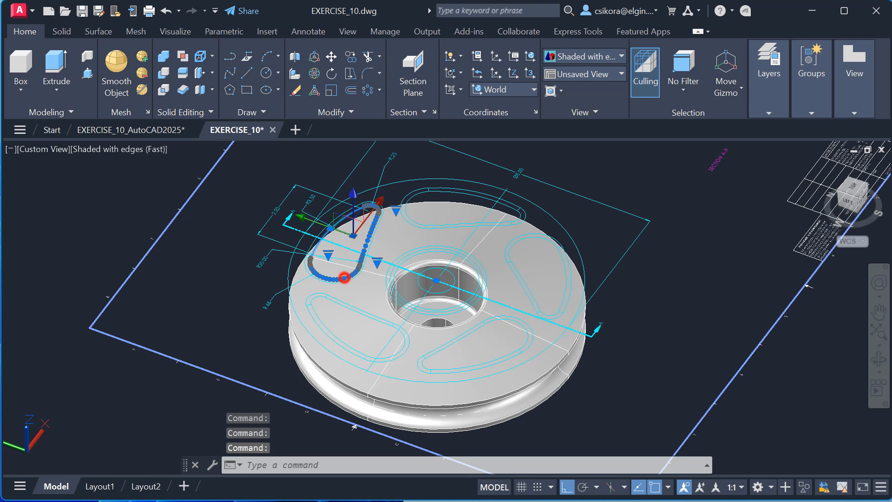
pyautogui.press('Return')
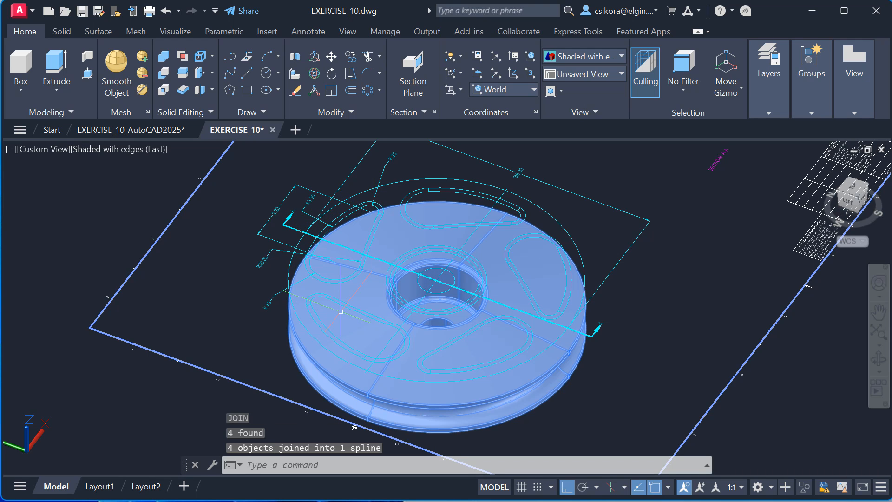
# Join the four inner outline segments of the wheel's lower-left slot into one closed curve
pyautogui.press('Return')
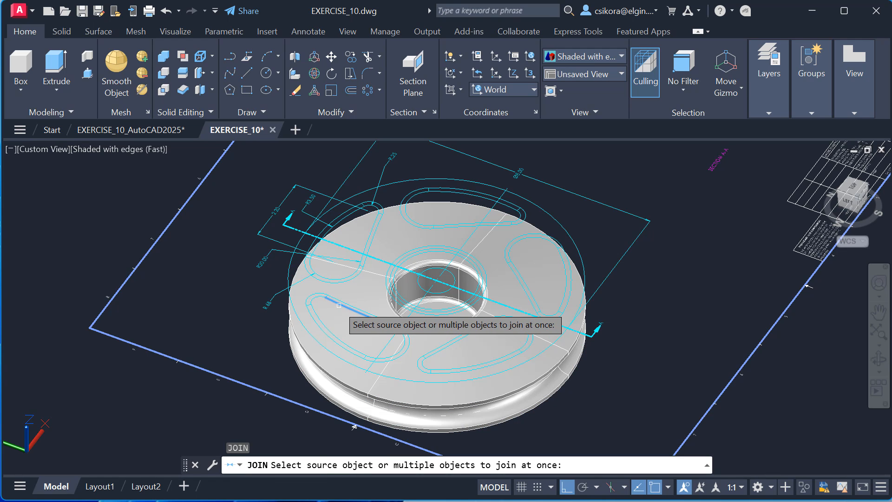
pyautogui.click(338, 303)
pyautogui.click(312, 299)
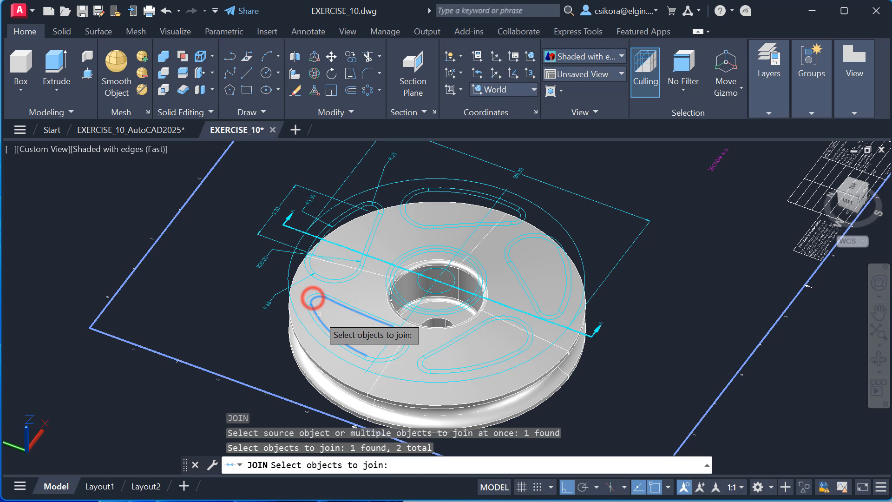
pyautogui.click(318, 316)
pyautogui.click(397, 353)
pyautogui.rightClick(397, 353)
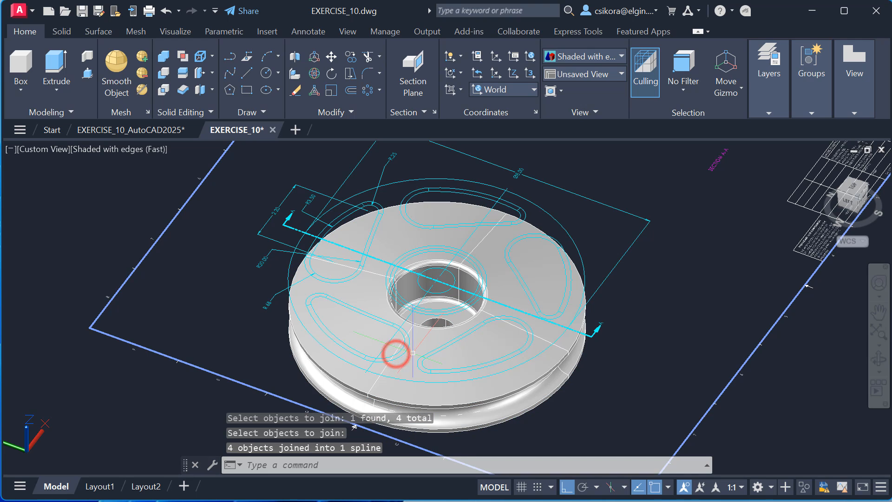
# Join the four inner outline segments of the wheel's lower-right slot into one closed curve
pyautogui.press('Return')
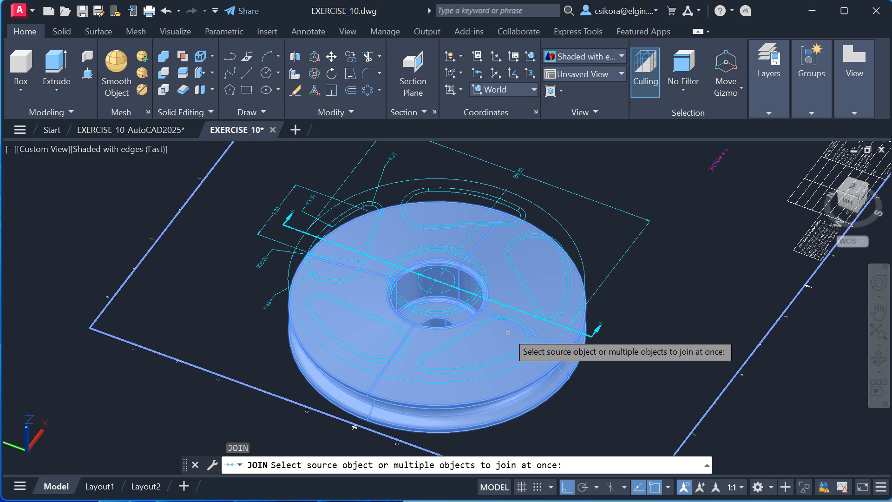
pyautogui.click(518, 323)
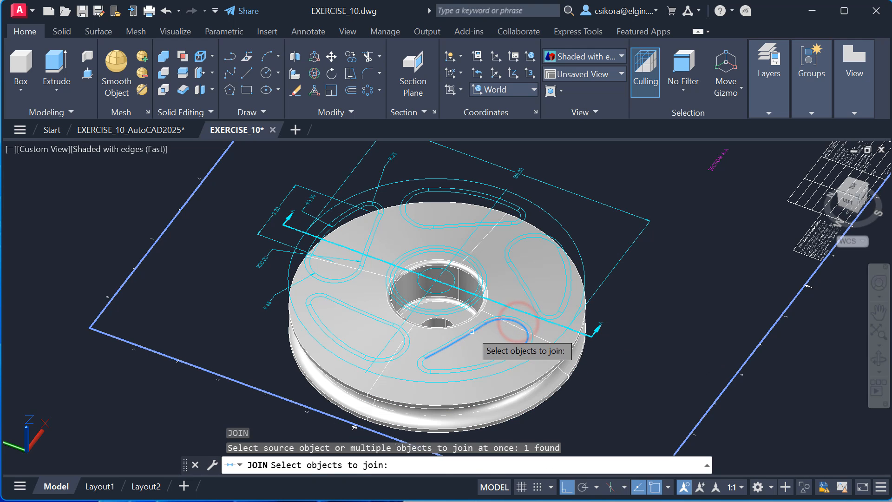
pyautogui.click(472, 331)
pyautogui.click(425, 364)
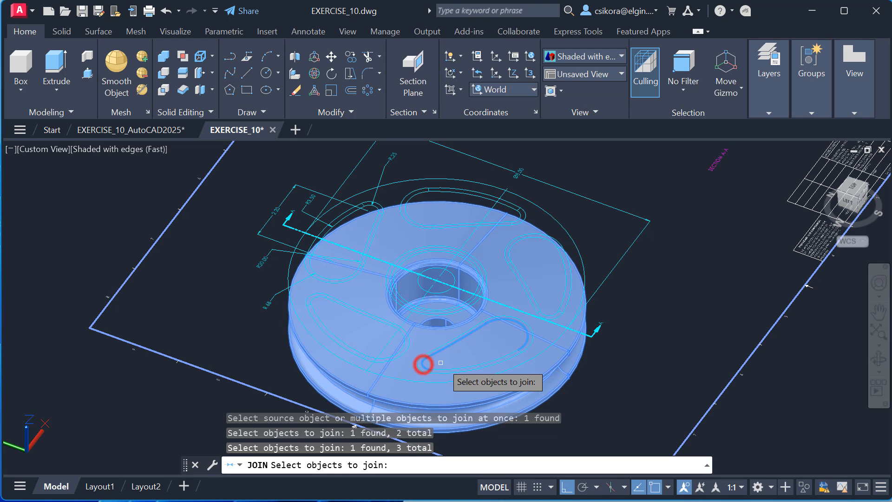
pyautogui.click(449, 369)
pyautogui.press('Return')
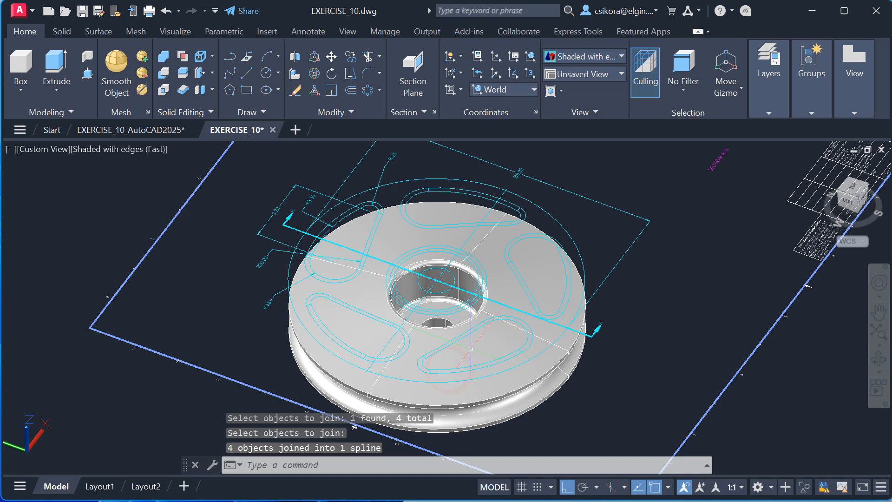
# Join the four inner outline segments of the remaining slot on the wheel's right side into one closed curve
pyautogui.press('Return')
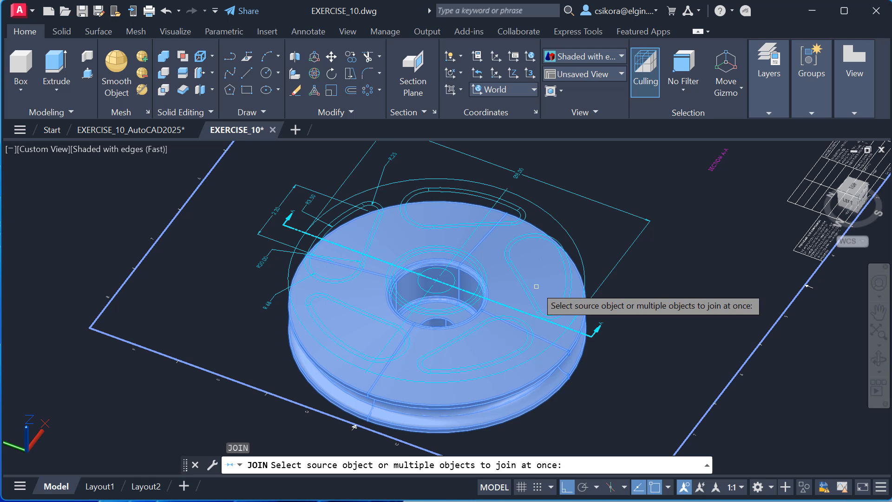
pyautogui.click(562, 261)
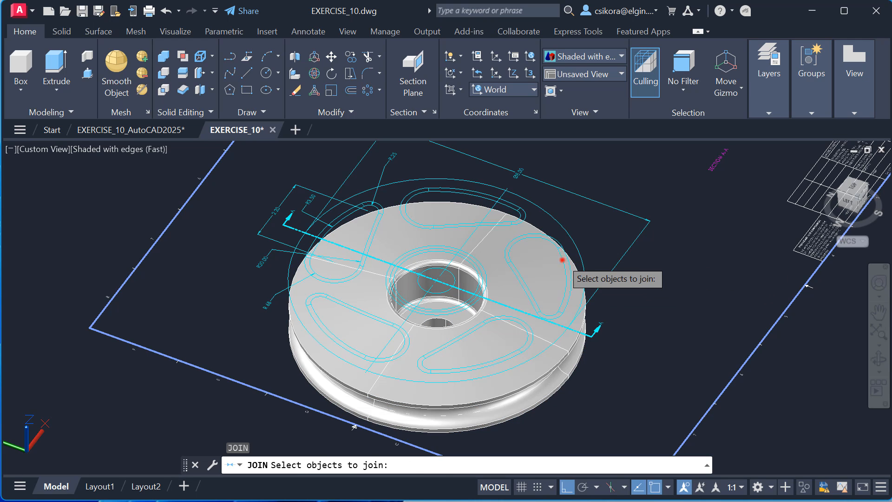
pyautogui.click(542, 239)
pyautogui.click(521, 272)
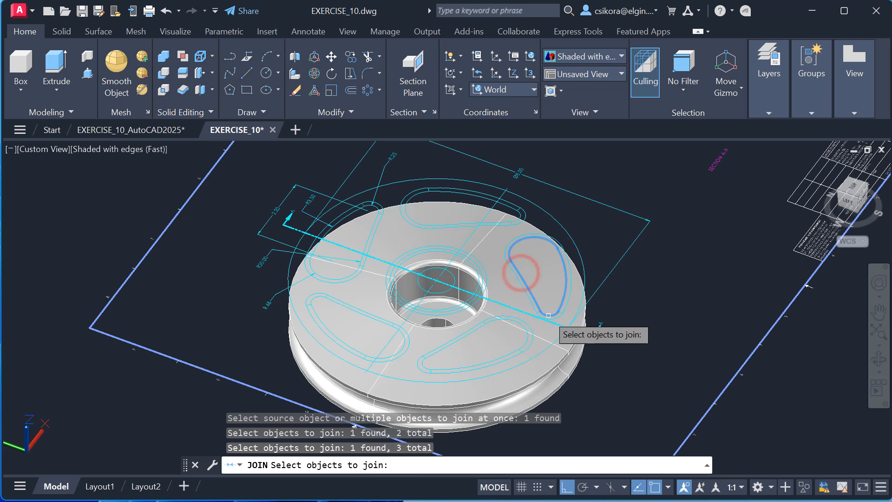
pyautogui.click(549, 313)
pyautogui.press('Return')
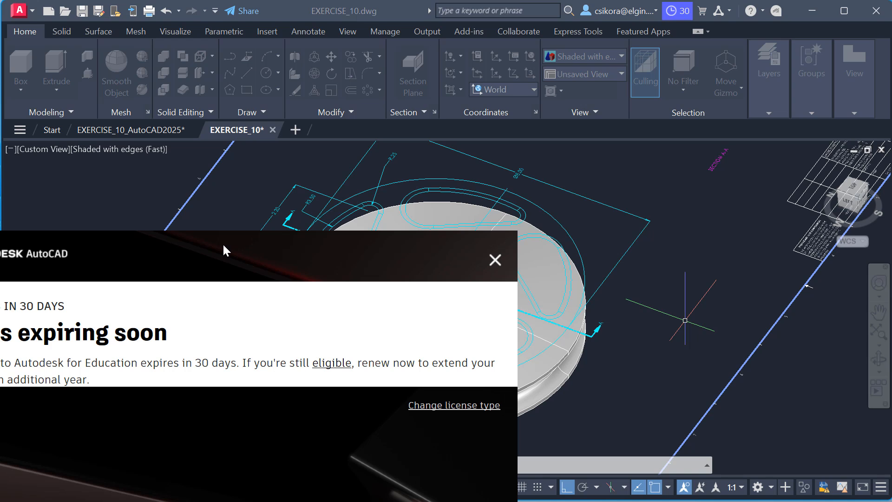
# Dismiss the license expiry notice and extrude the five joined slot outlines downward through the wheel by about 4.03
pyautogui.click(495, 260)
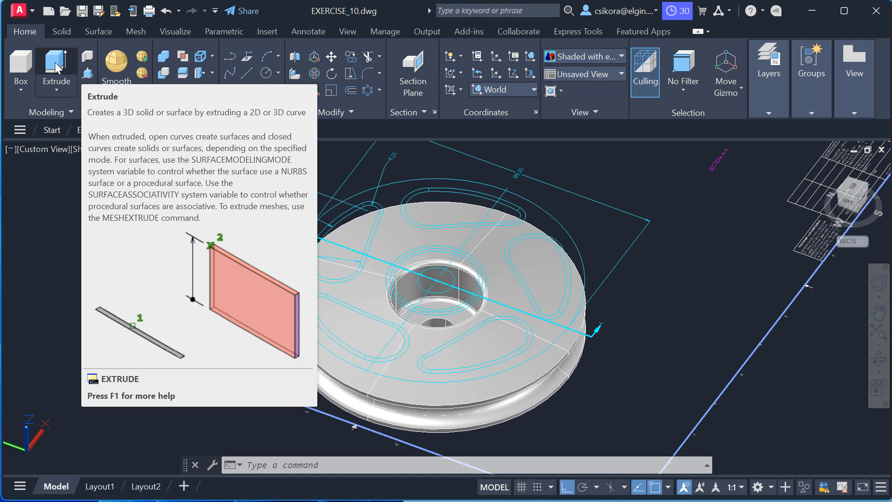
pyautogui.click(56, 65)
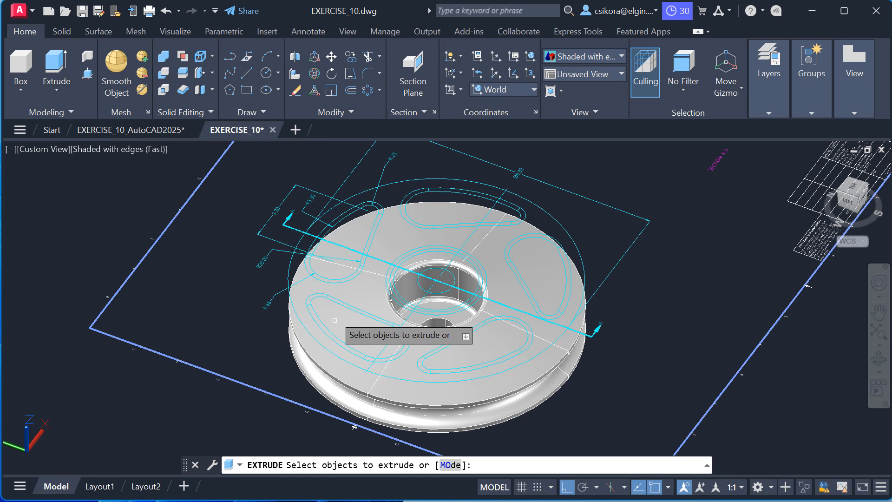
pyautogui.click(340, 304)
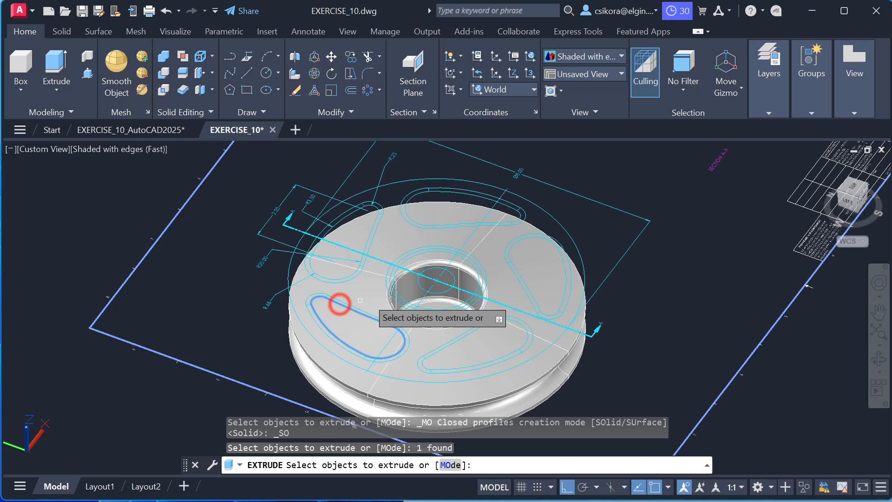
pyautogui.click(369, 233)
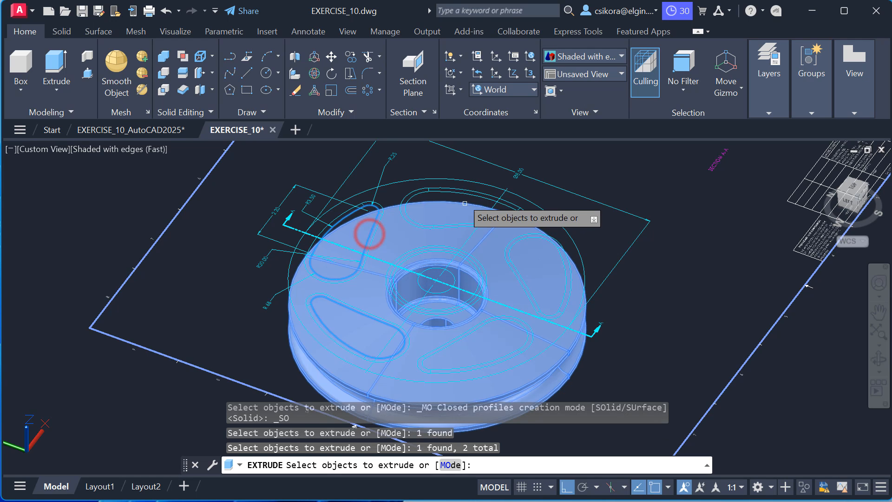
pyautogui.click(454, 190)
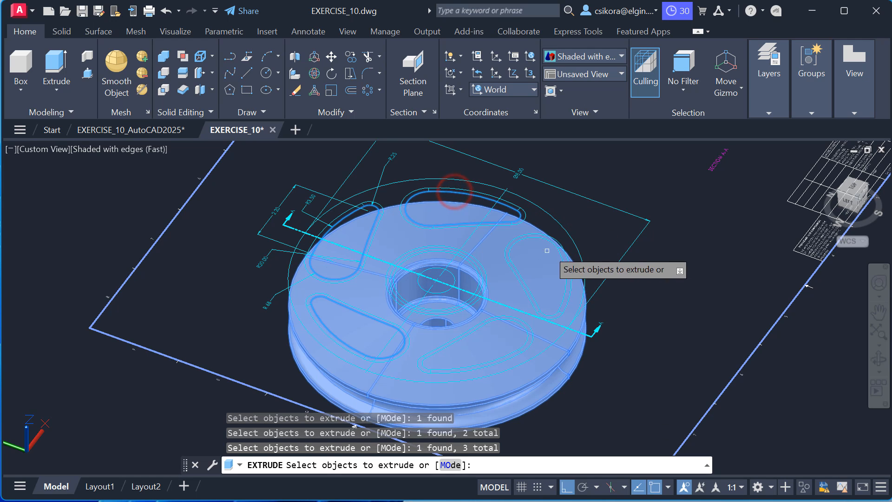
pyautogui.click(554, 245)
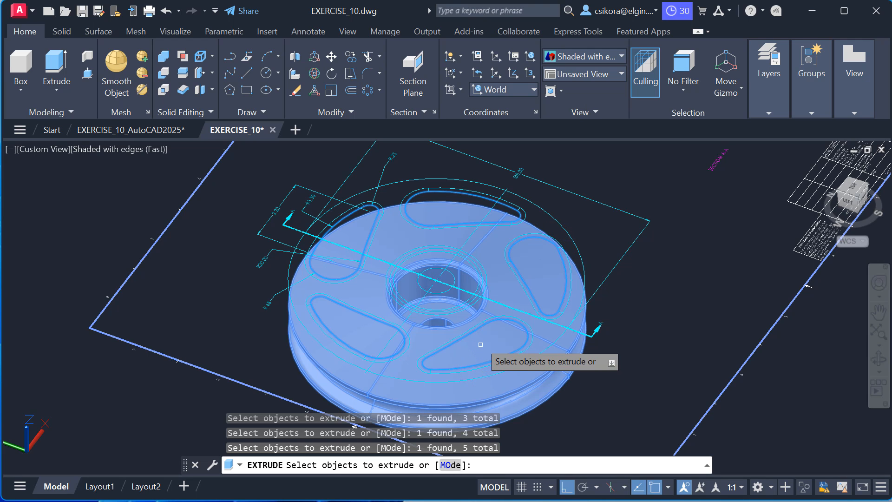
pyautogui.press('Return')
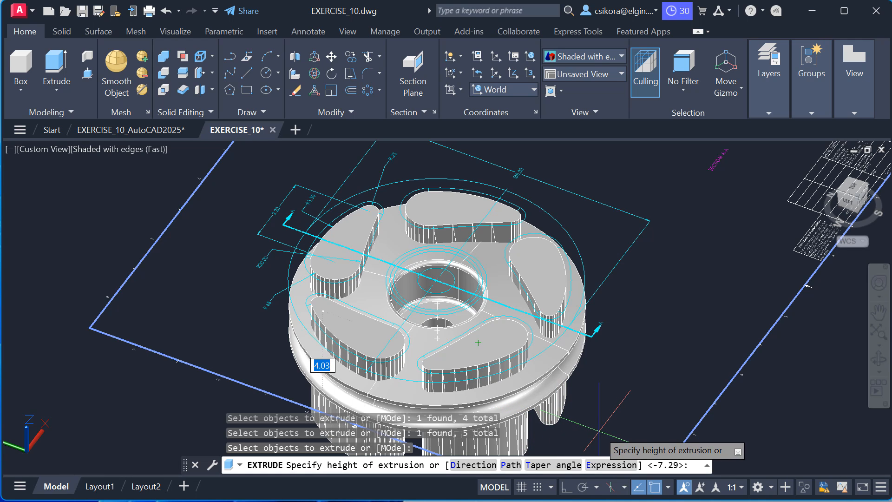
pyautogui.click(478, 343)
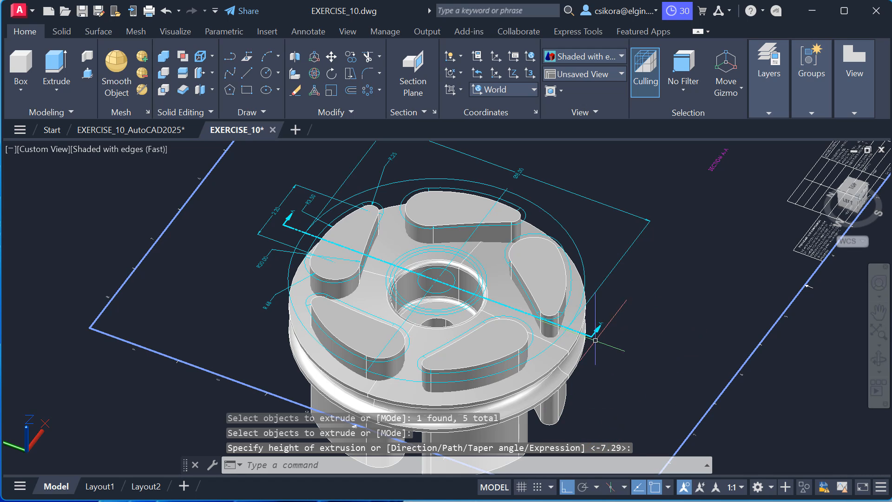
# Subtract the five extruded slot solids from the revolved wheel body to cut the slots through it
pyautogui.keyDown('shift'); pyautogui.moveTo(595, 340); pyautogui.dragTo(578, 266, button='middle'); pyautogui.keyUp('shift')
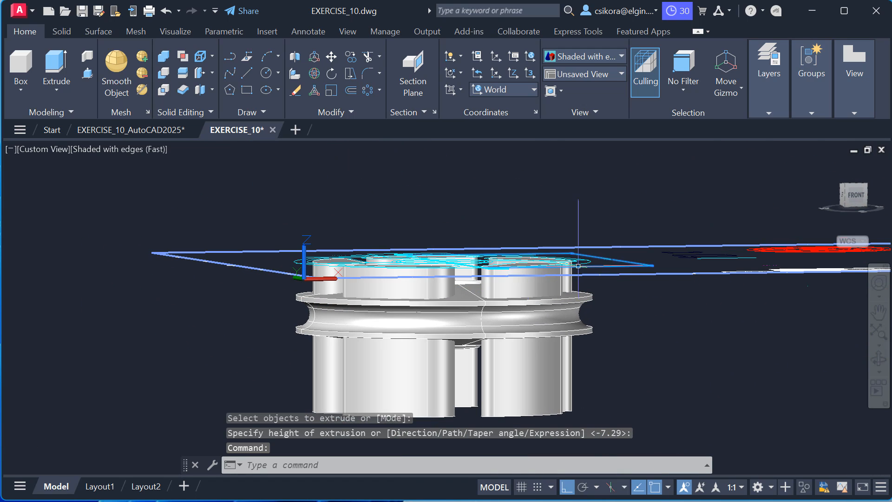
pyautogui.click(857, 195)
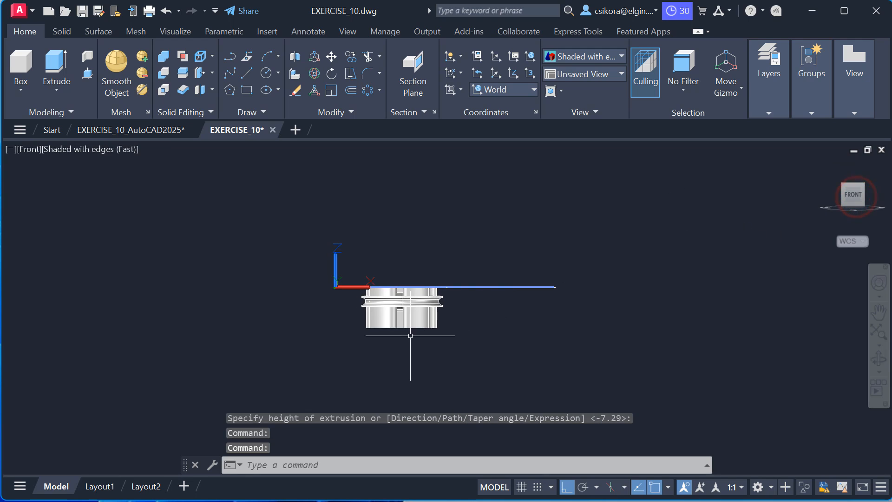
pyautogui.scroll(-3, 419, 321)
pyautogui.scroll(2, 419, 321)
pyautogui.scroll(6, 419, 321)
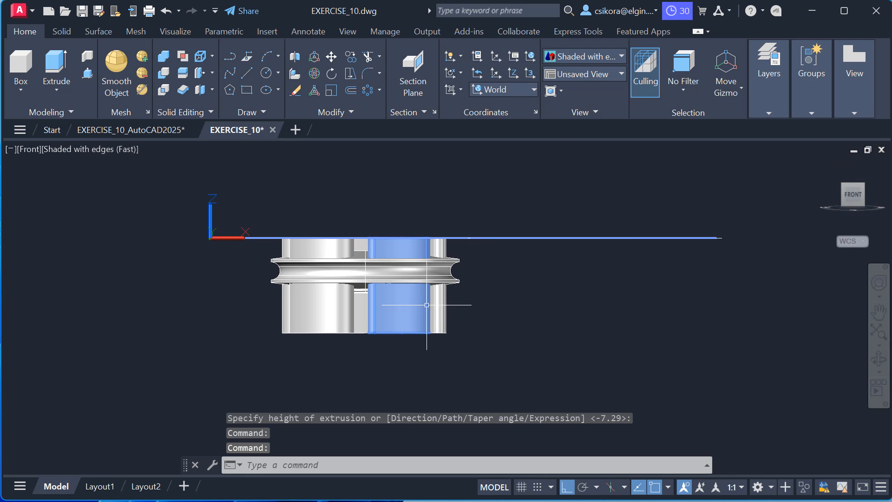
pyautogui.click(164, 72)
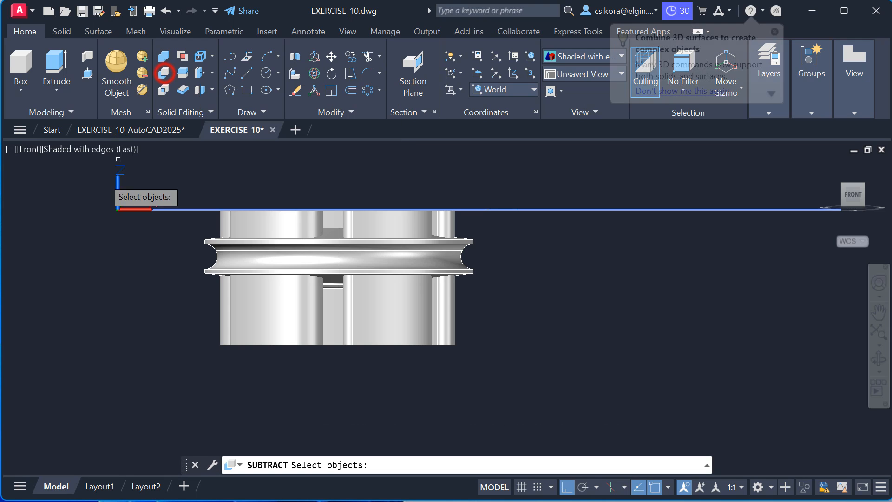
pyautogui.click(218, 258)
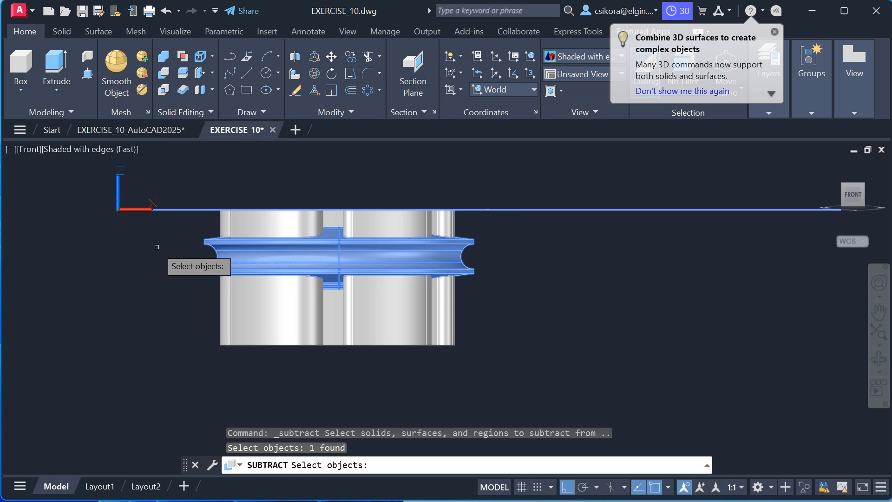
pyautogui.press('Return')
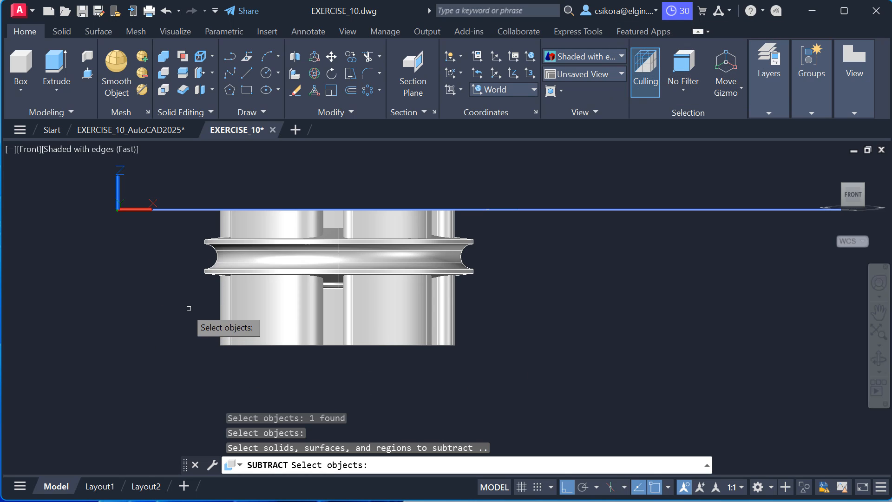
pyautogui.click(488, 363)
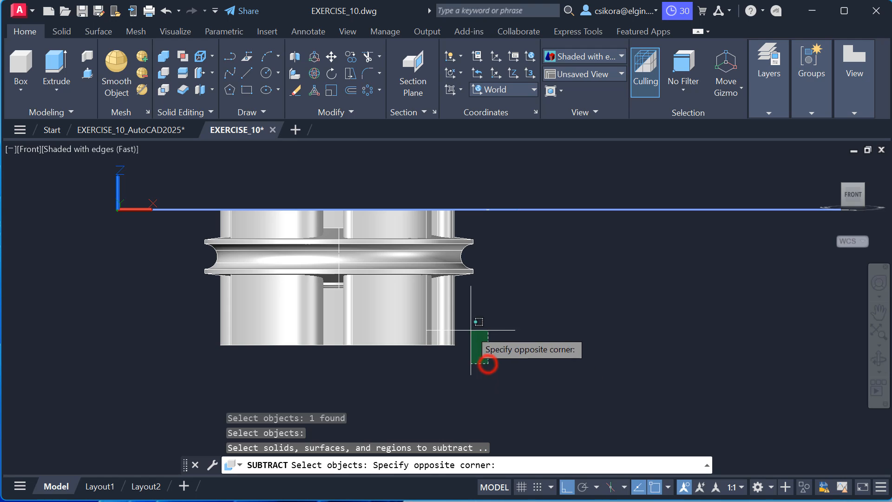
pyautogui.click(185, 305)
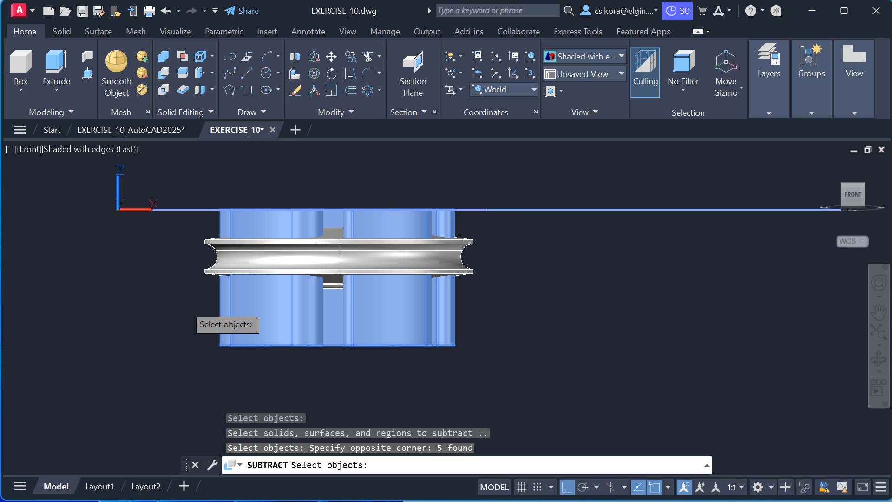
pyautogui.press('Return')
pyautogui.keyDown('shift'); pyautogui.moveTo(248, 300); pyautogui.dragTo(348, 343, button='middle'); pyautogui.keyUp('shift')
pyautogui.scroll(-2, 347, 342)
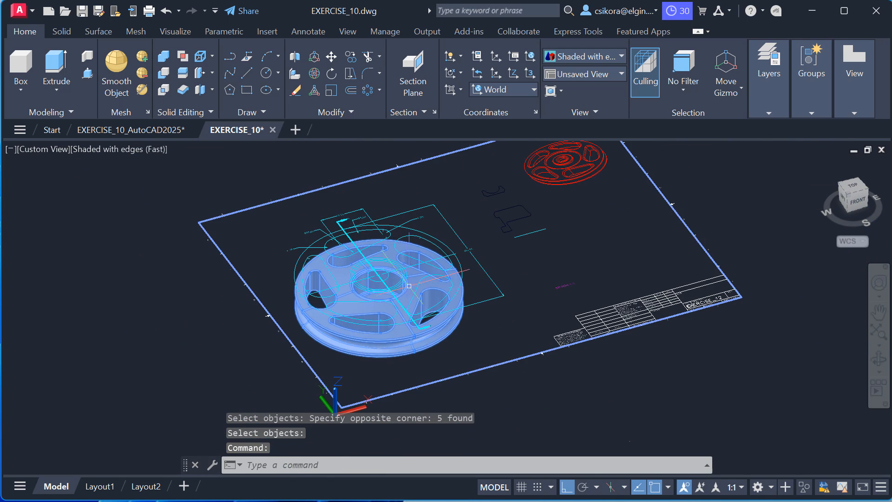
pyautogui.scroll(4, 265, 259)
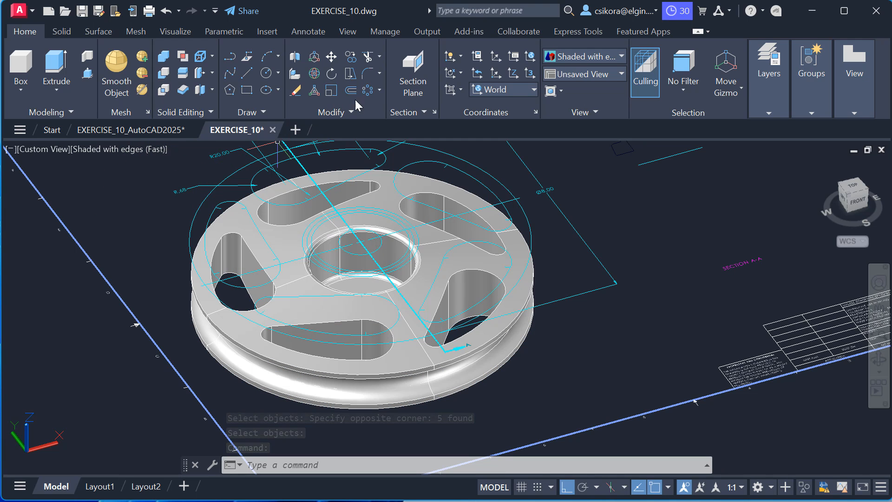
pyautogui.click(59, 32)
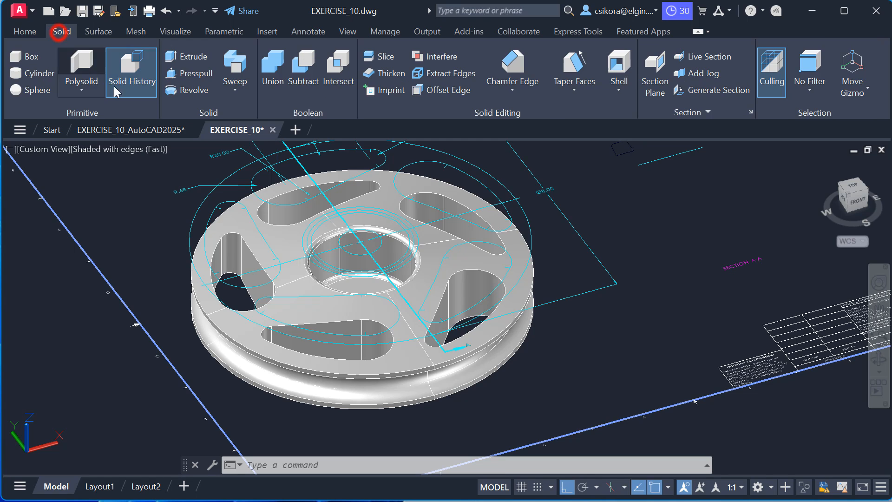
pyautogui.click(513, 65)
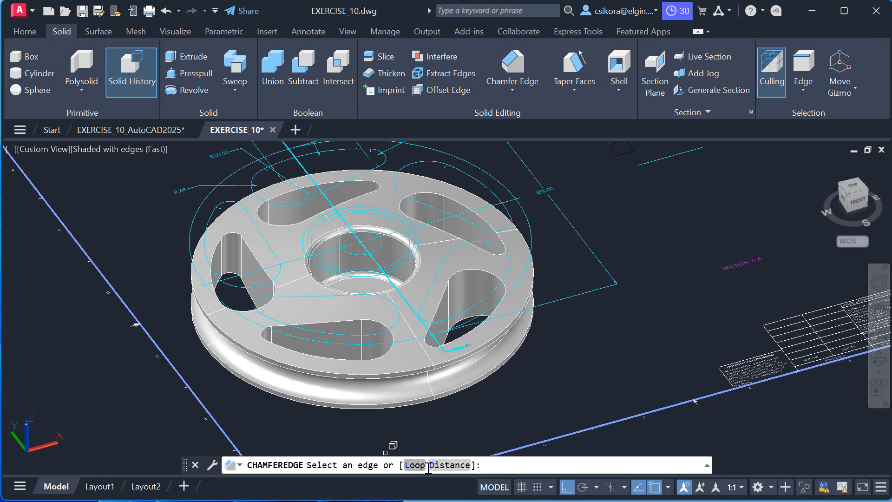
pyautogui.click(412, 465)
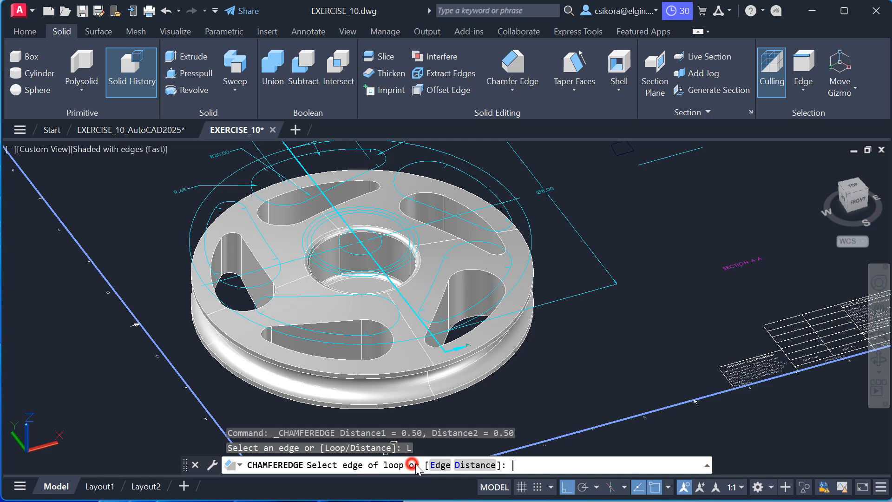
pyautogui.click(475, 465)
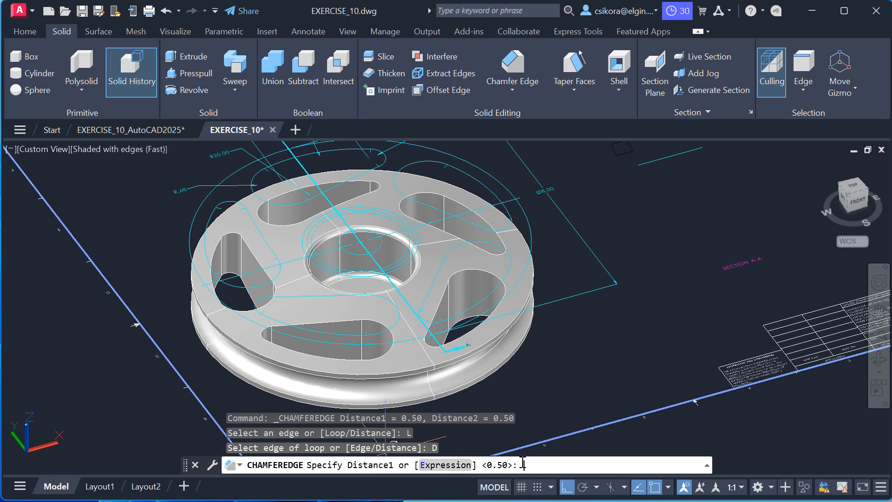
pyautogui.press('Return')
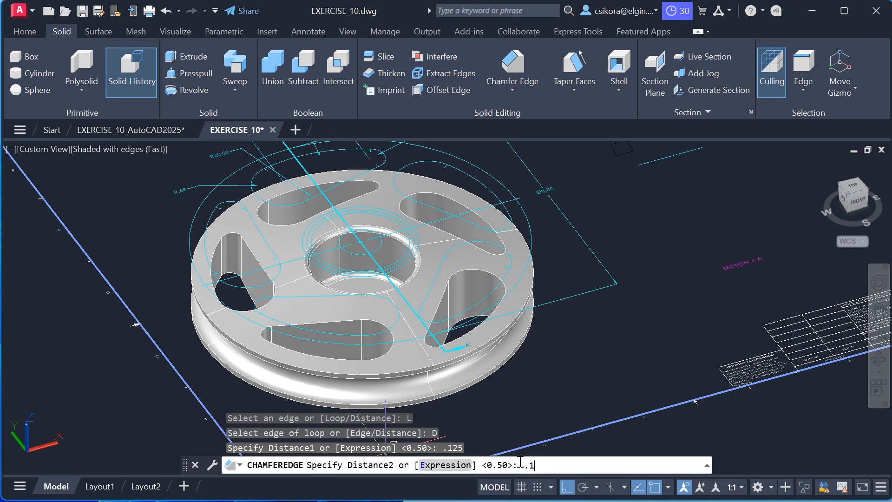
pyautogui.press('Return')
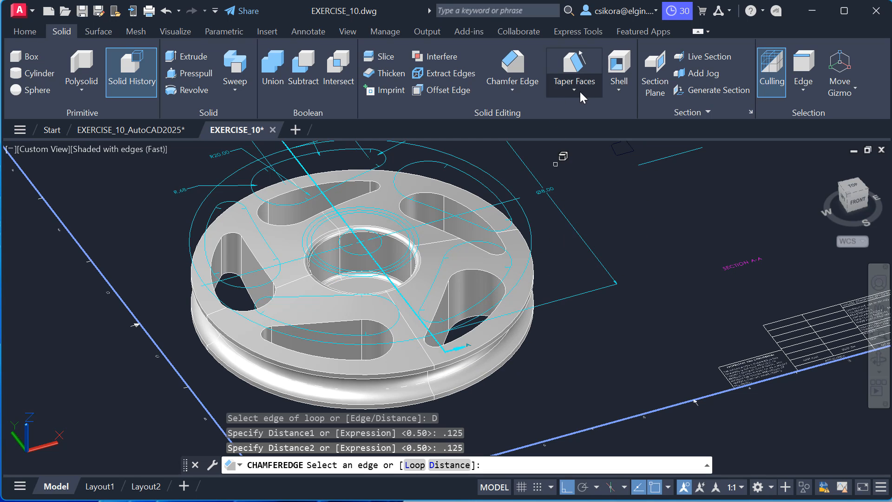
pyautogui.click(801, 90)
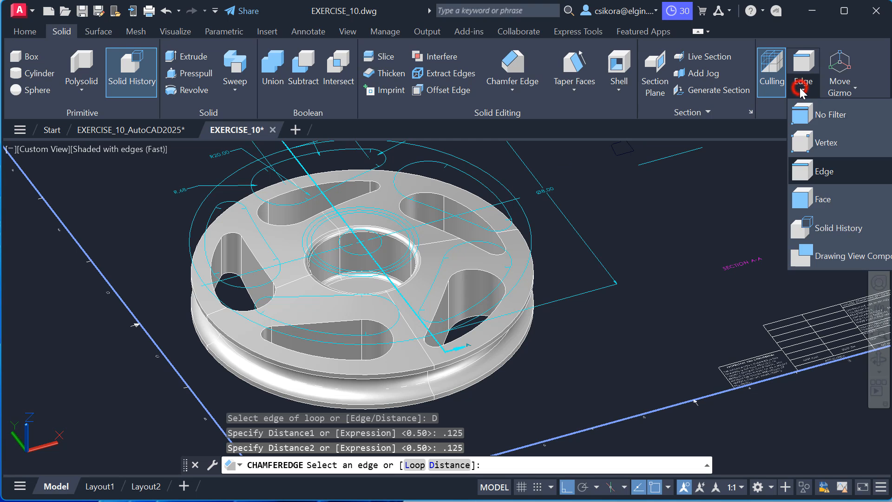
pyautogui.click(811, 172)
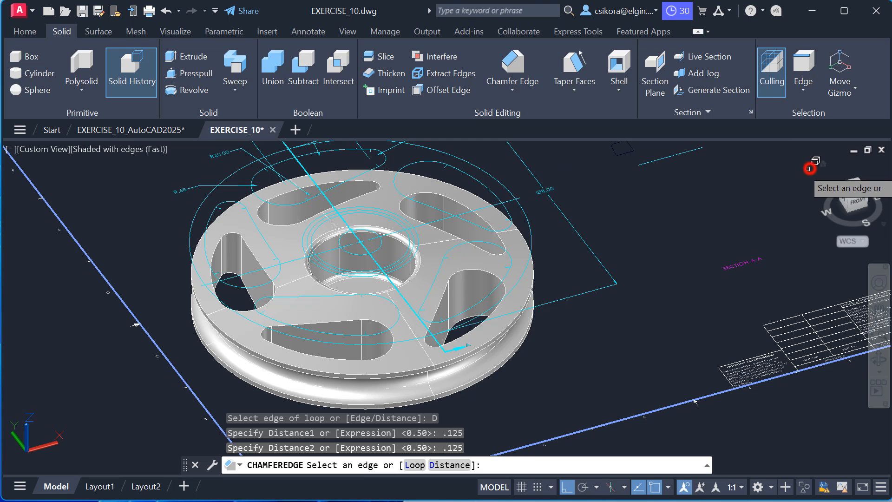
pyautogui.scroll(5, 277, 352)
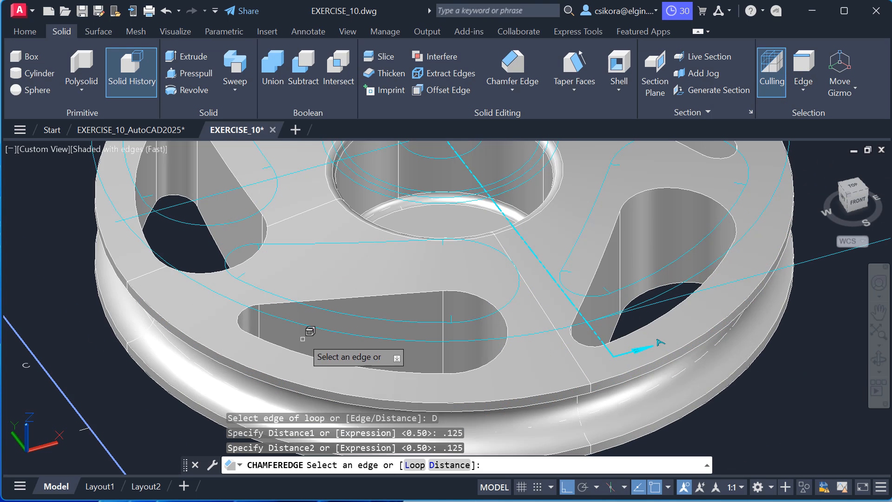
pyautogui.scroll(-5, 252, 262)
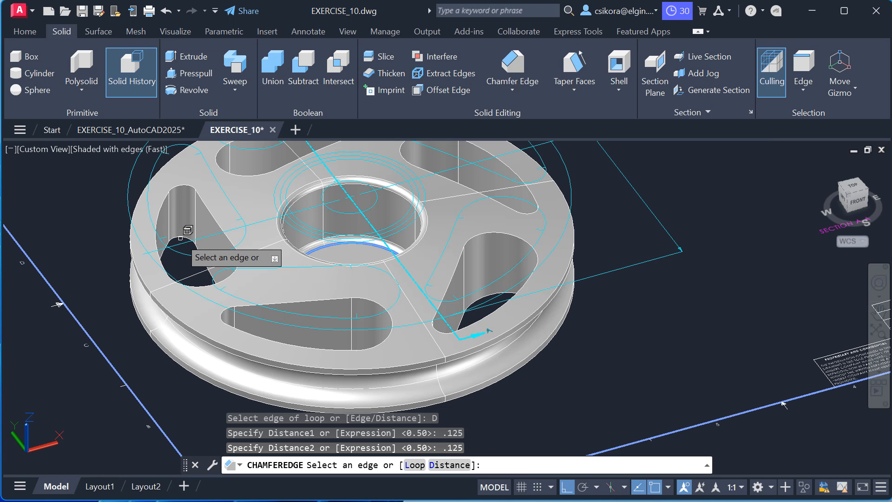
pyautogui.click(184, 236)
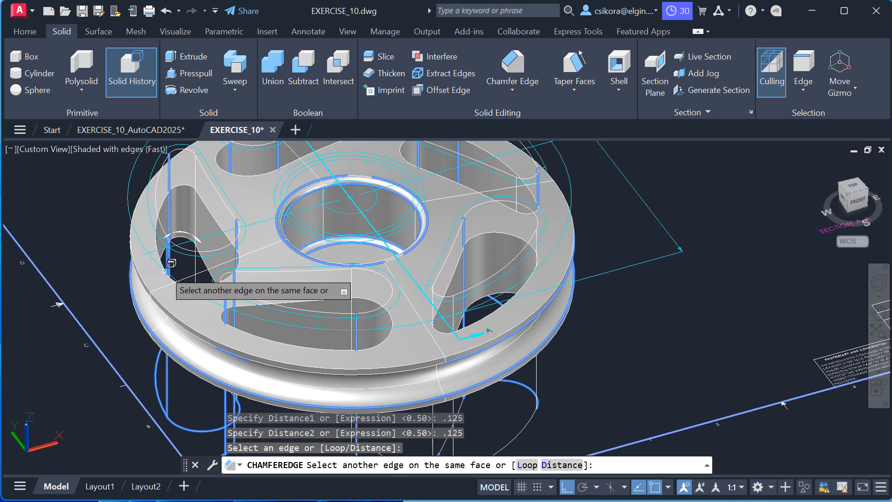
pyautogui.press('Escape')
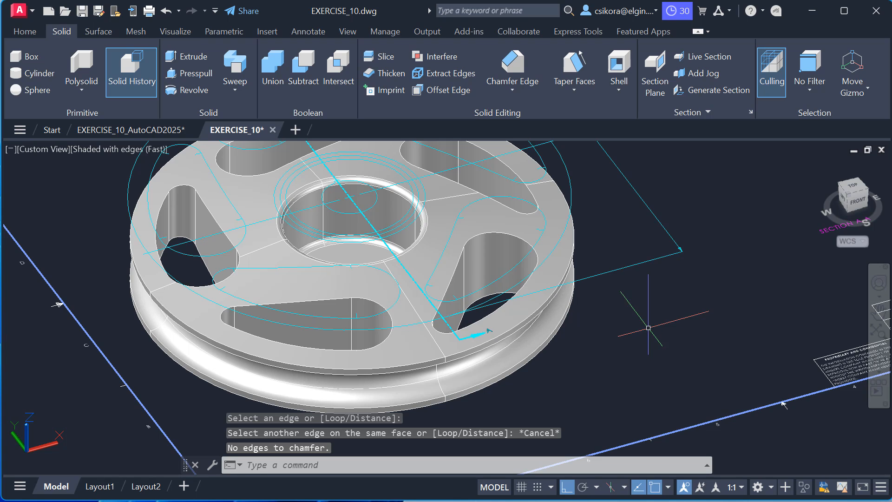
# Start an edge chamfer on the wheel and set both chamfer distances to .125
pyautogui.press('Return')
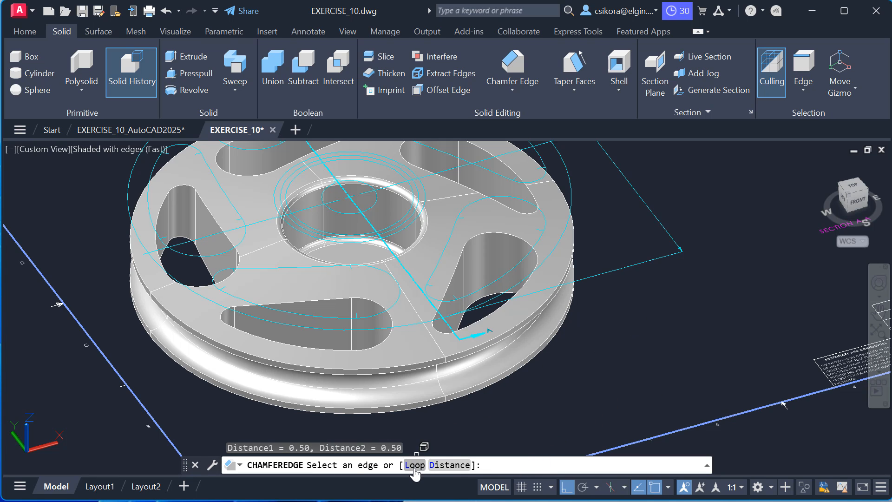
pyautogui.click(415, 466)
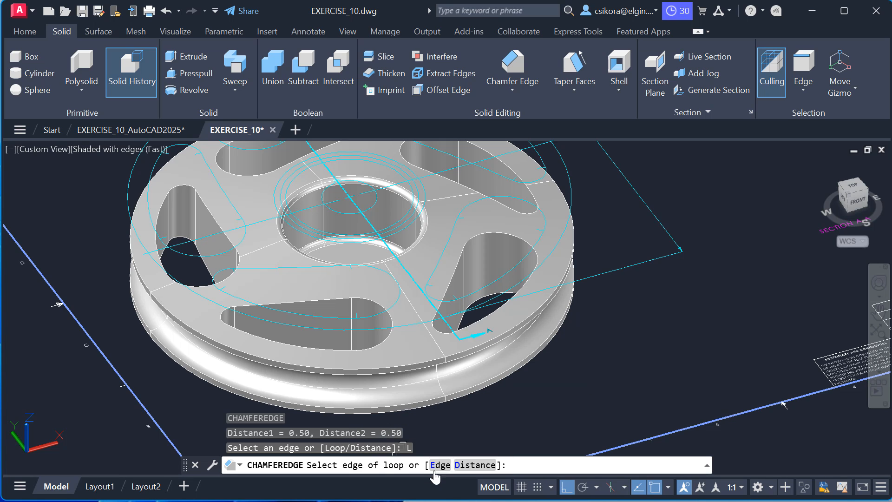
pyautogui.click(466, 465)
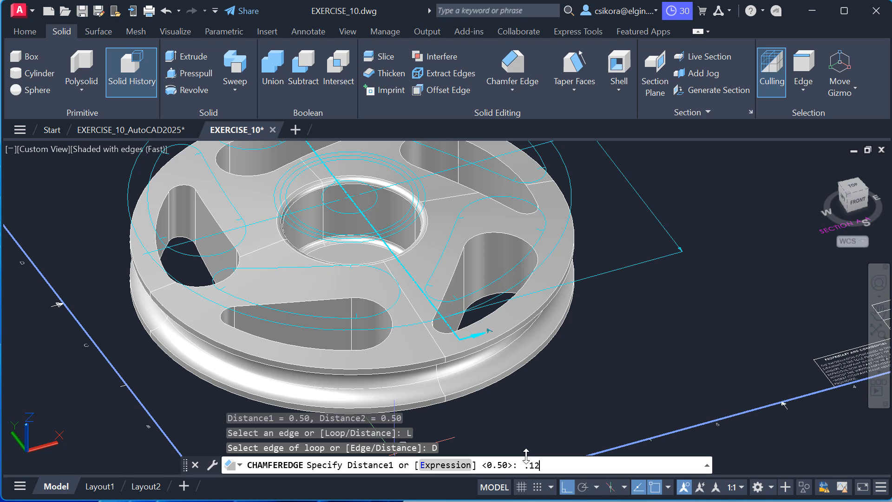
pyautogui.write('5')
pyautogui.press('Return')
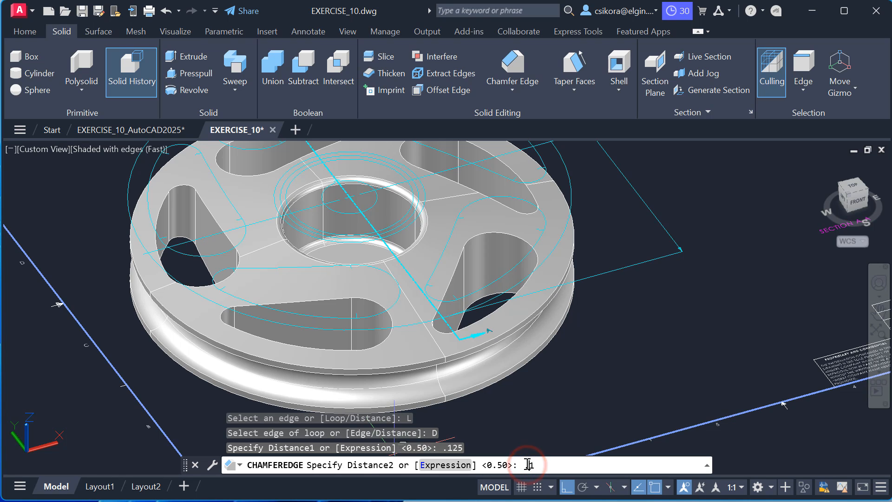
pyautogui.write('.125')
pyautogui.press('Return')
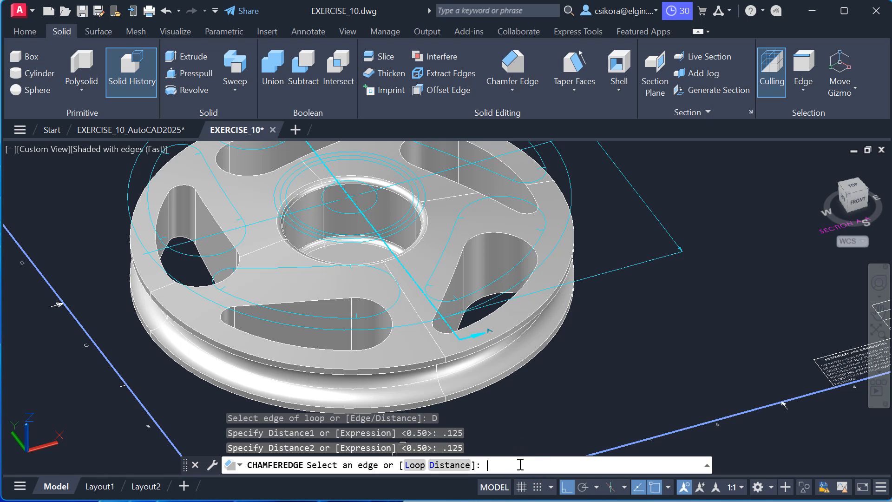
# Turn Ortho off and select the top-face edge loops of the left, front and right slots for the chamfer
pyautogui.click(415, 466)
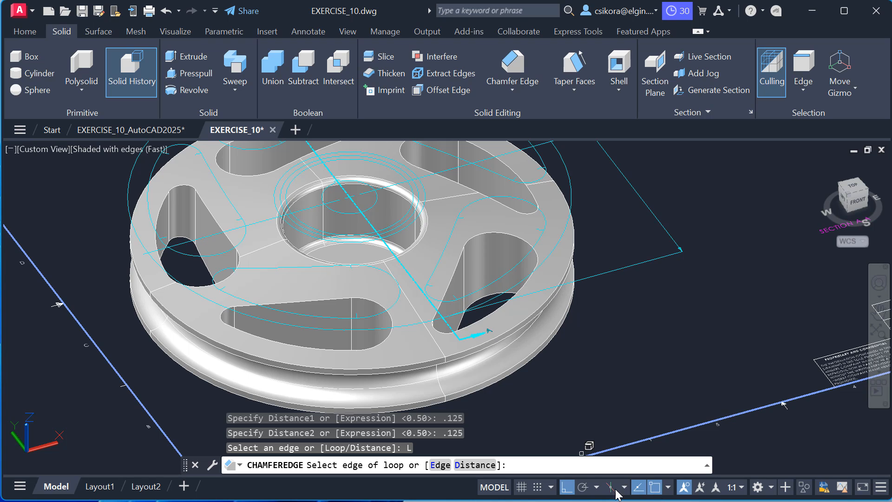
pyautogui.click(564, 488)
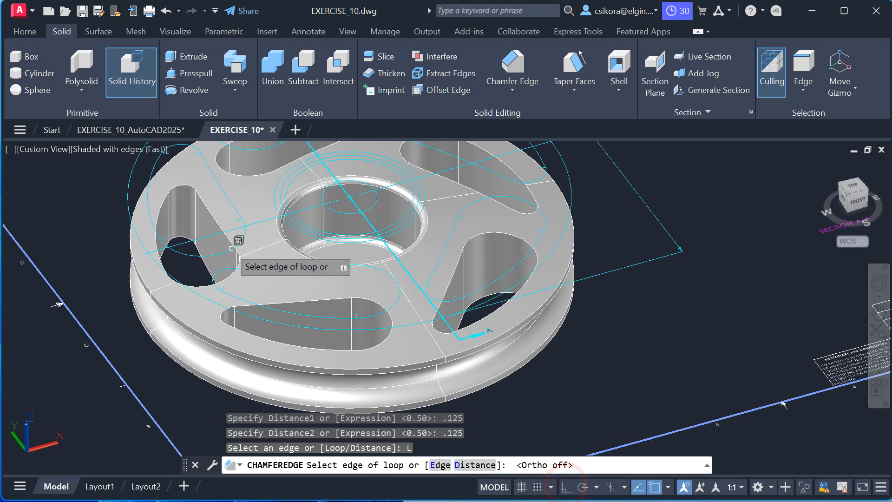
pyautogui.click(201, 286)
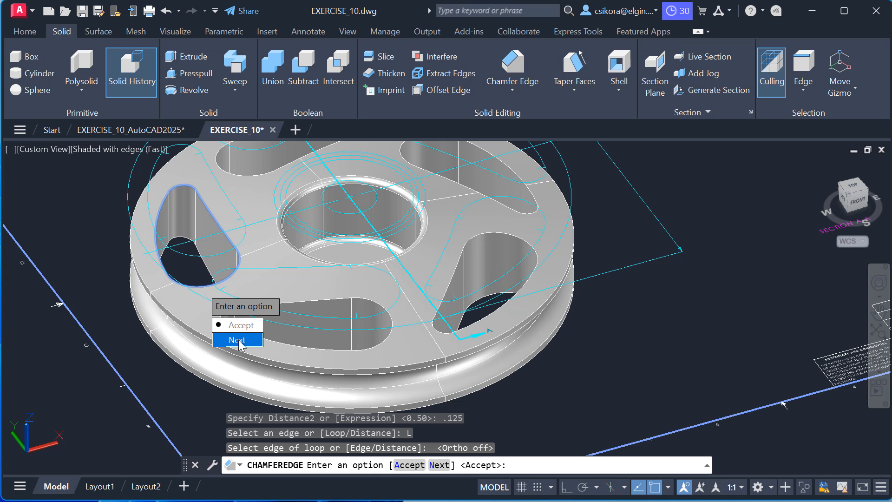
pyautogui.click(239, 325)
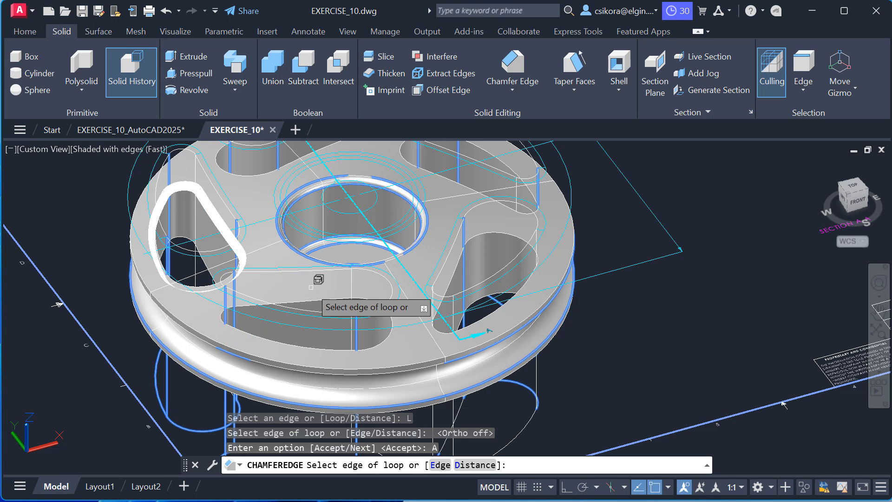
pyautogui.scroll(5, 311, 286)
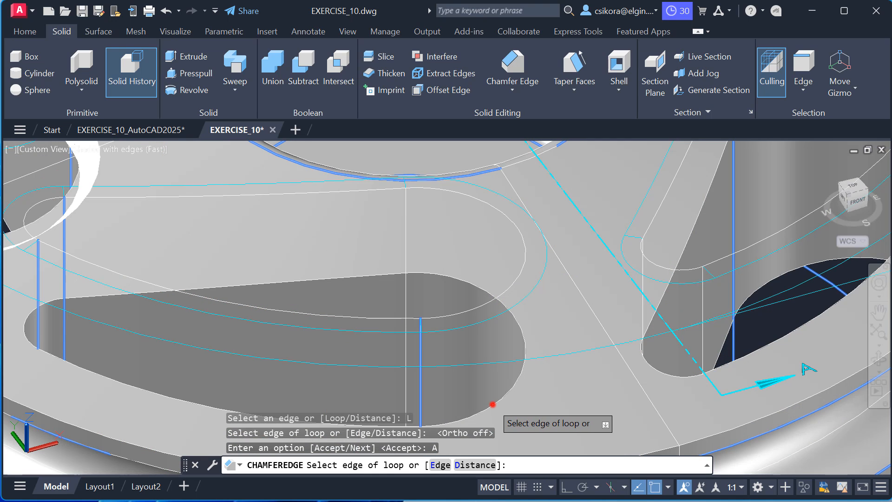
pyautogui.click(493, 404)
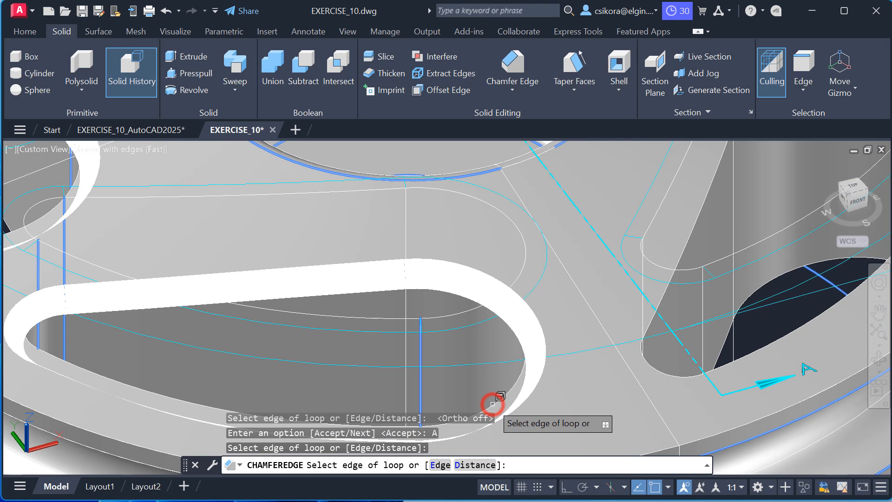
pyautogui.click(666, 373)
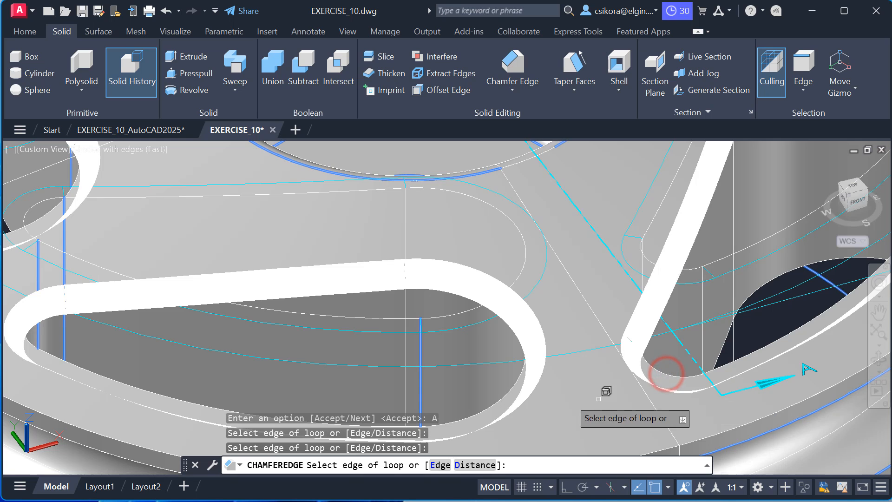
# Add the top-face edge loops of the two rear slots and apply the chamfer to all five slots
pyautogui.scroll(-4, 570, 388)
pyautogui.scroll(-3, 590, 298)
pyautogui.scroll(8, 584, 230)
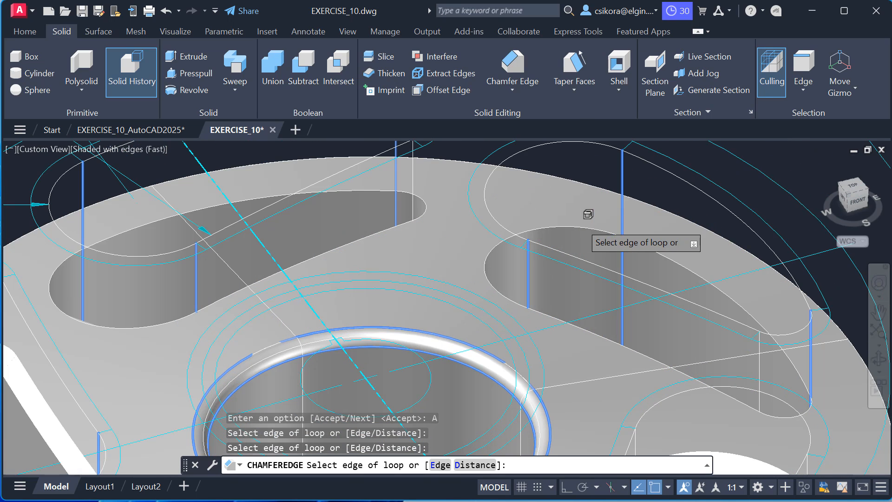
pyautogui.click(577, 227)
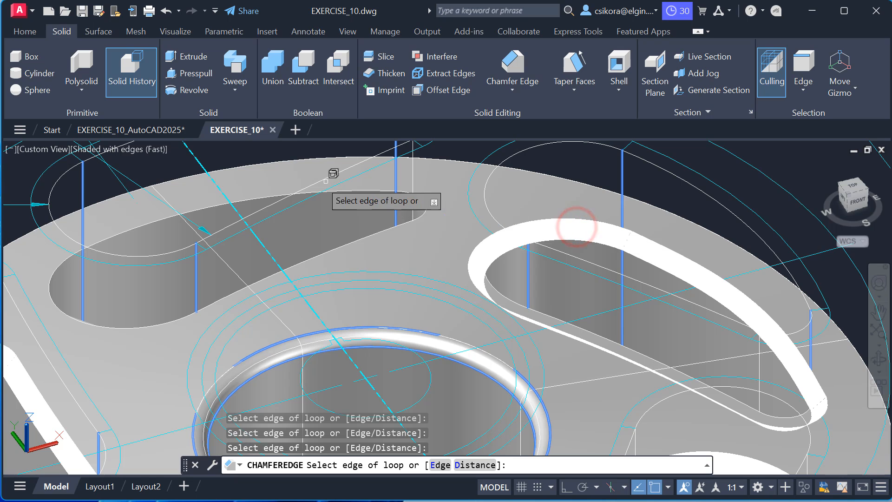
pyautogui.click(368, 190)
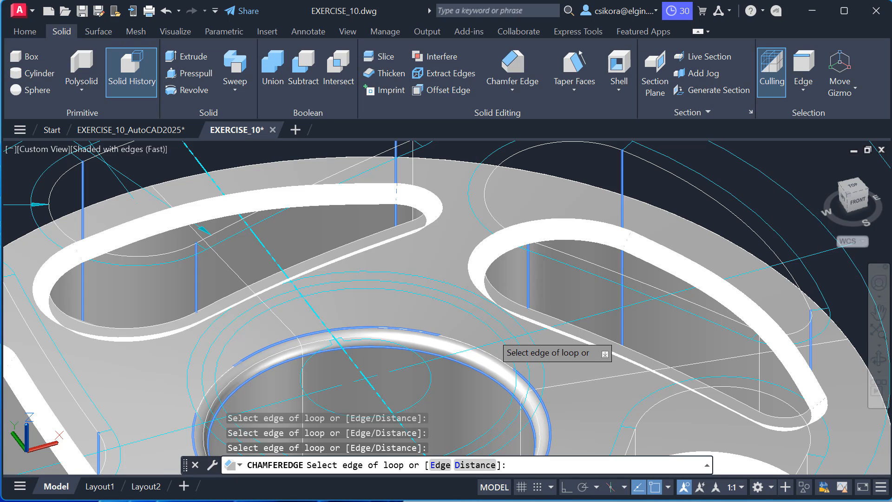
pyautogui.click(495, 344)
pyautogui.press('Return')
pyautogui.scroll(8, 560, 281)
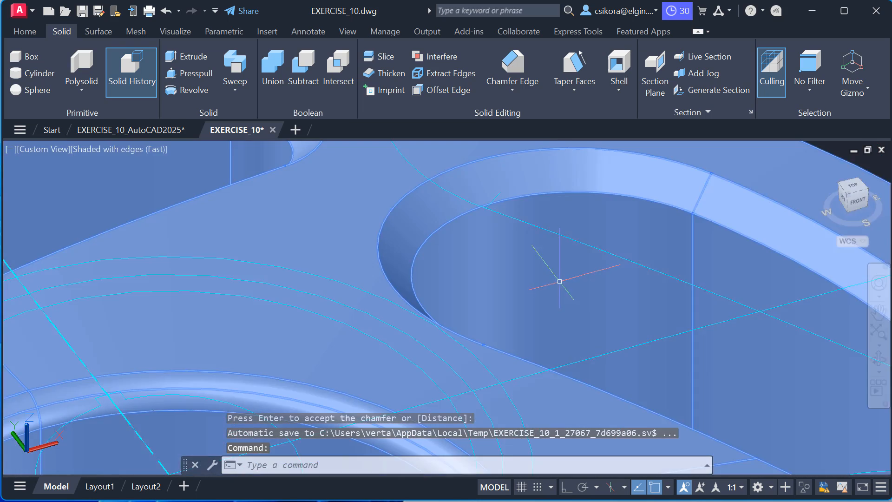
# Start a loop edge chamfer on the wheel's underside and select the bottom-face edge loops of the two slots nearest the upper rim
pyautogui.scroll(-10, 560, 281)
pyautogui.keyDown('shift'); pyautogui.moveTo(551, 405); pyautogui.dragTo(505, 270, button='middle'); pyautogui.keyUp('shift')
pyautogui.scroll(-5, 543, 270)
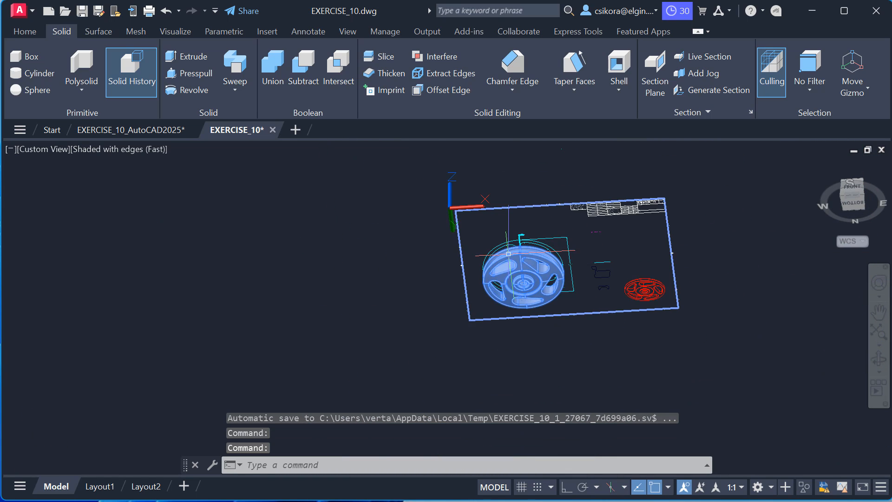
pyautogui.scroll(8, 511, 262)
pyautogui.press('Return')
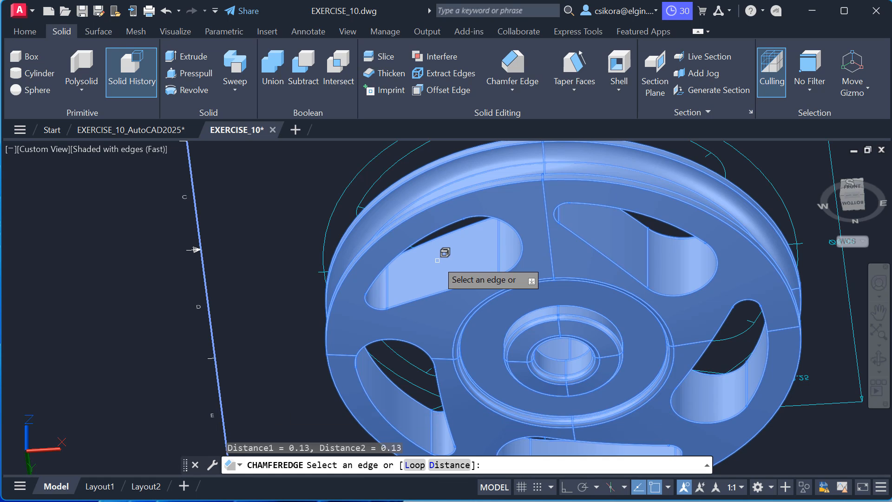
pyautogui.click(414, 465)
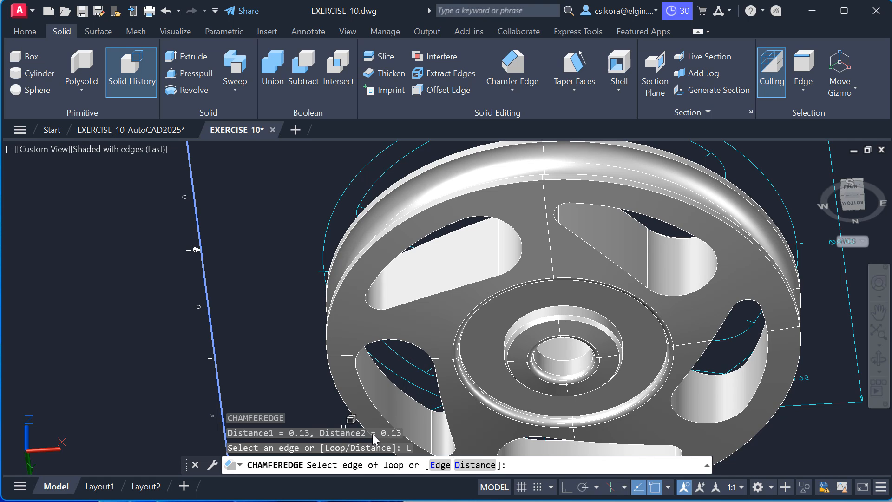
pyautogui.scroll(3, 475, 236)
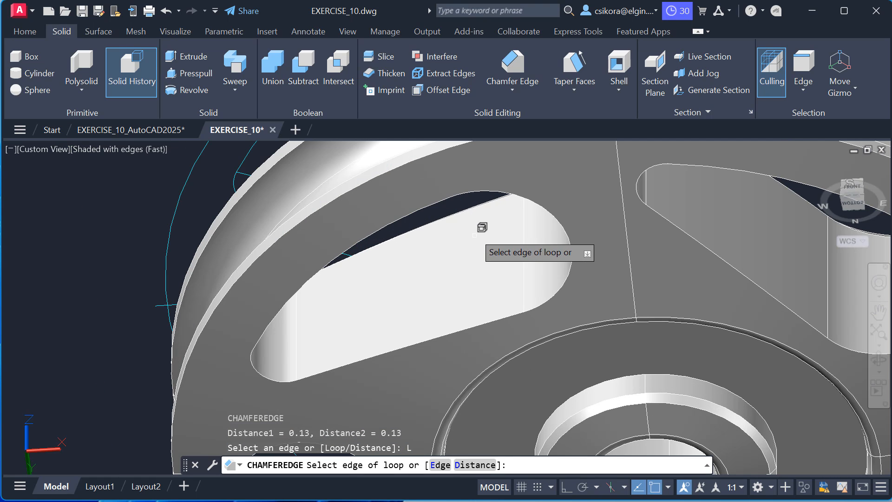
pyautogui.click(424, 208)
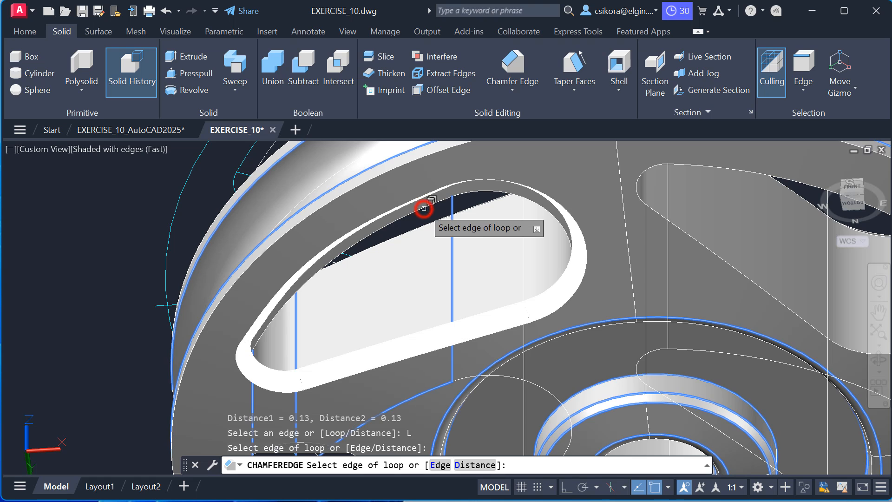
pyautogui.click(699, 241)
# Add the bottom-face edge loops of the remaining left, right and lower slots and apply the chamfer to all five
pyautogui.scroll(1, 667, 295)
pyautogui.scroll(-5, 668, 285)
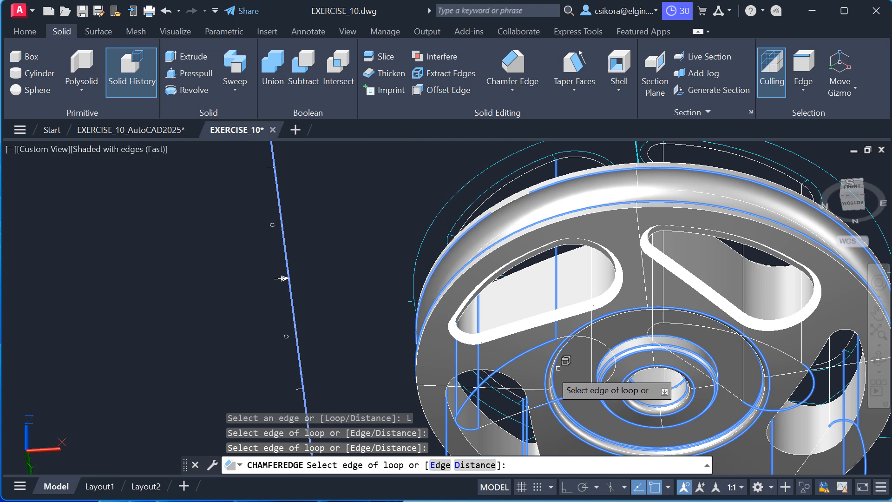
pyautogui.scroll(3, 559, 369)
pyautogui.click(534, 362)
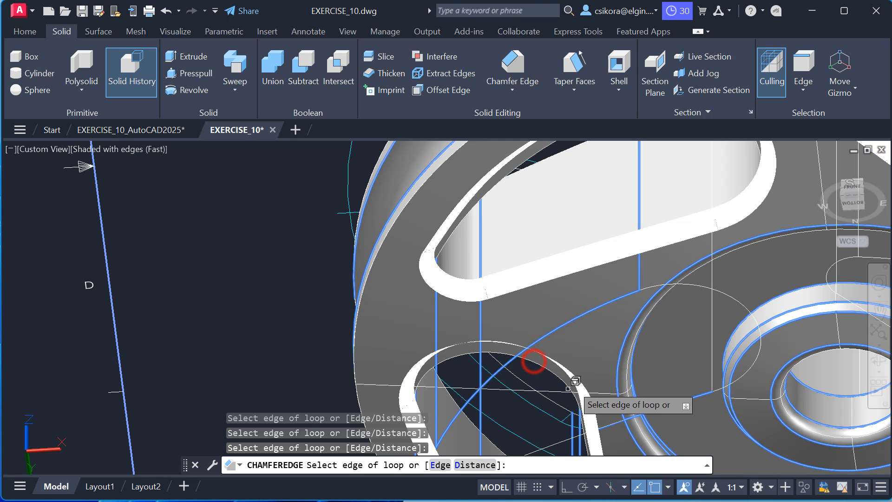
pyautogui.scroll(-5, 568, 388)
pyautogui.scroll(5, 730, 397)
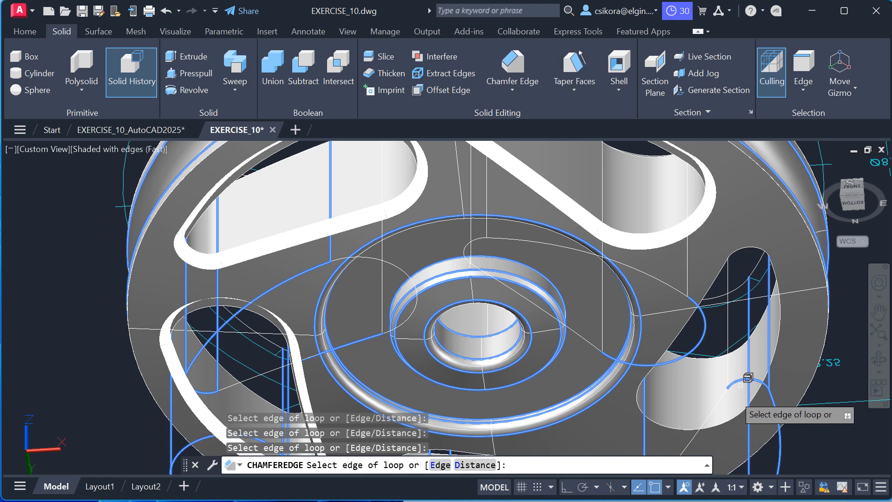
pyautogui.click(686, 429)
pyautogui.scroll(-5, 688, 381)
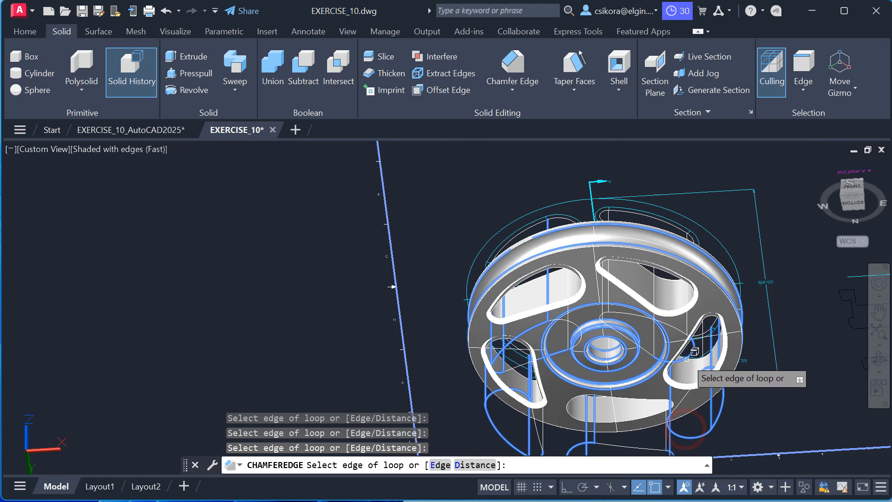
pyautogui.scroll(5, 604, 425)
pyautogui.click(617, 428)
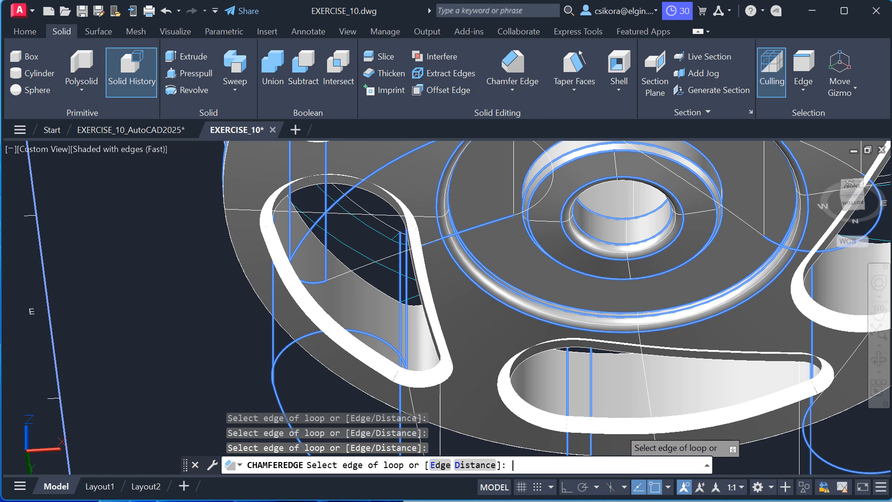
pyautogui.press('Return')
pyautogui.press('Return')
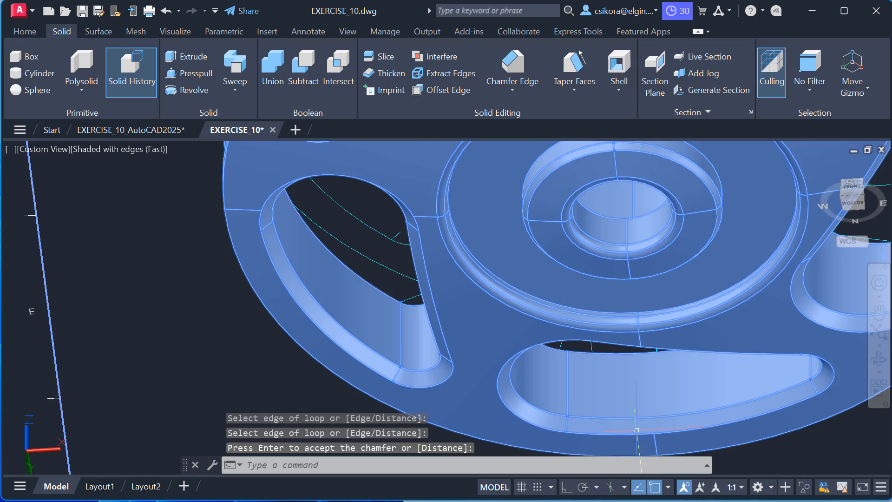
# Examine the finished wheel and its chamfered slots from below and from above
pyautogui.scroll(3, 422, 338)
pyautogui.scroll(-10, 423, 338)
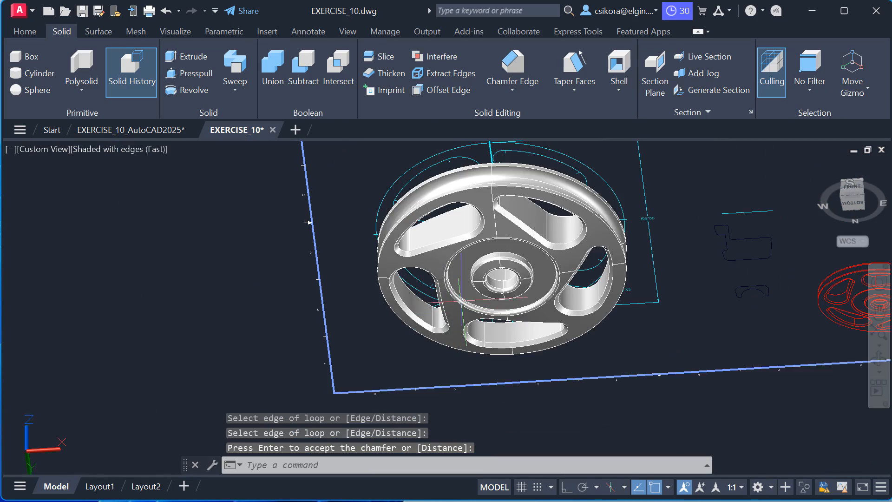
pyautogui.keyDown('shift'); pyautogui.moveTo(462, 282); pyautogui.dragTo(505, 388, button='middle'); pyautogui.keyUp('shift')
pyautogui.scroll(3, 549, 346)
pyautogui.scroll(-6, 549, 346)
pyautogui.scroll(5, 561, 396)
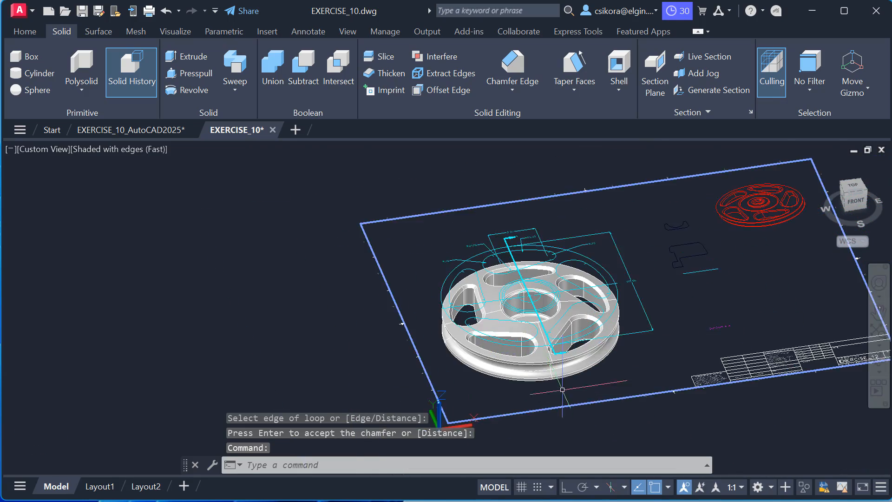
pyautogui.keyDown('shift'); pyautogui.moveTo(545, 304); pyautogui.dragTo(574, 308, button='middle'); pyautogui.keyUp('shift')
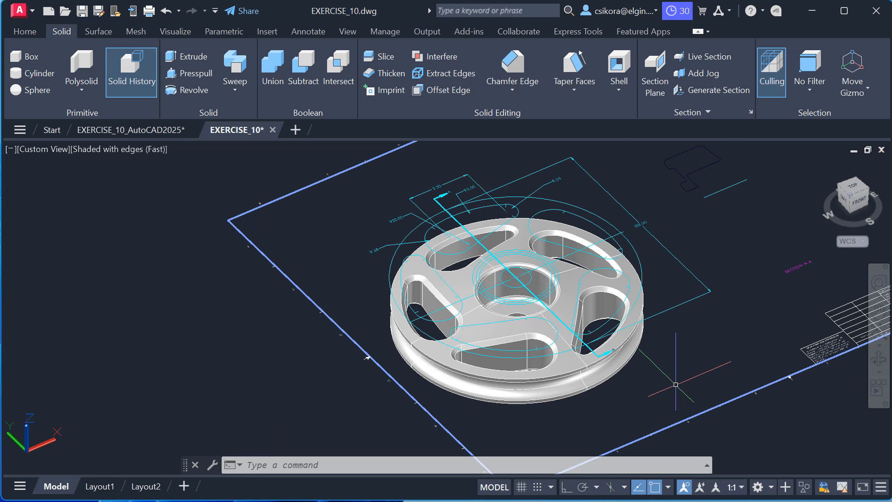
pyautogui.scroll(2, 664, 374)
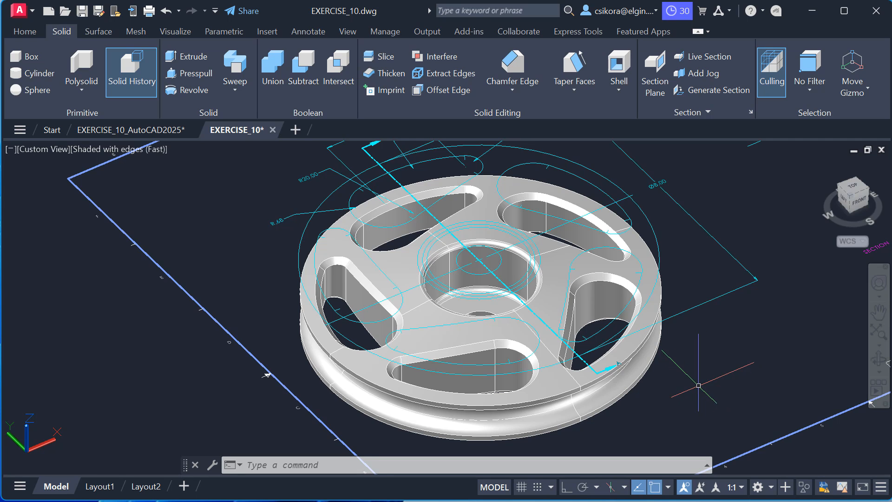
pyautogui.keyDown('shift'); pyautogui.moveTo(692, 389); pyautogui.dragTo(716, 365, button='middle'); pyautogui.keyUp('shift')
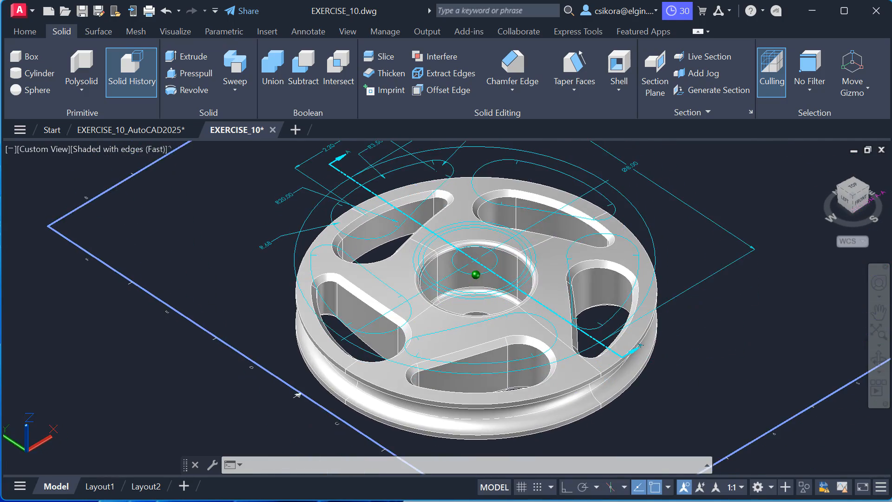
pyautogui.scroll(3, 715, 363)
pyautogui.scroll(-6, 717, 357)
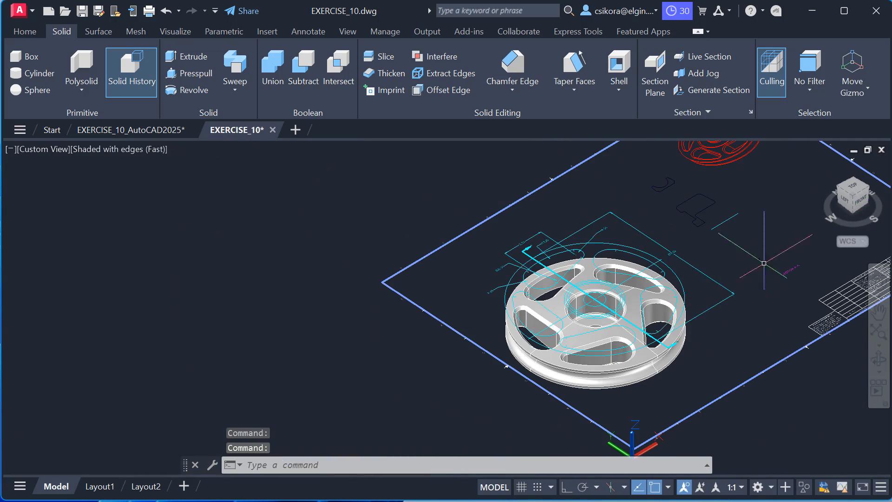
pyautogui.scroll(3, 725, 321)
pyautogui.scroll(-4, 712, 366)
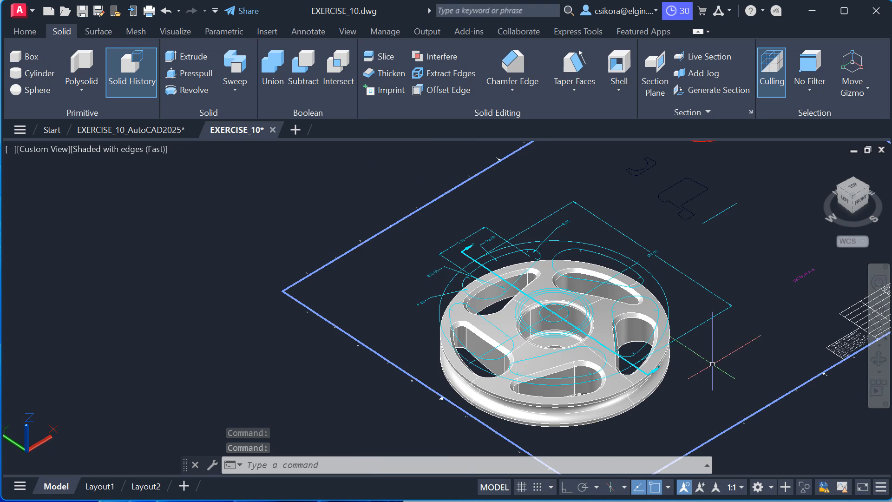
pyautogui.scroll(3, 712, 367)
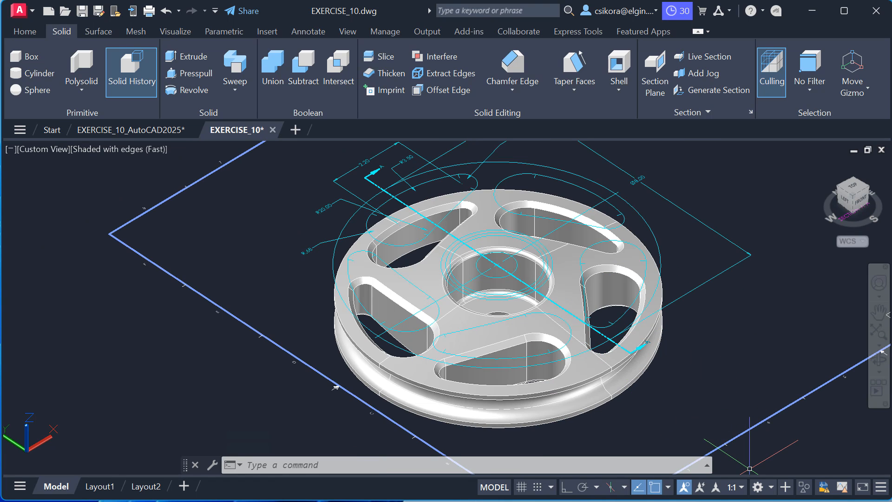